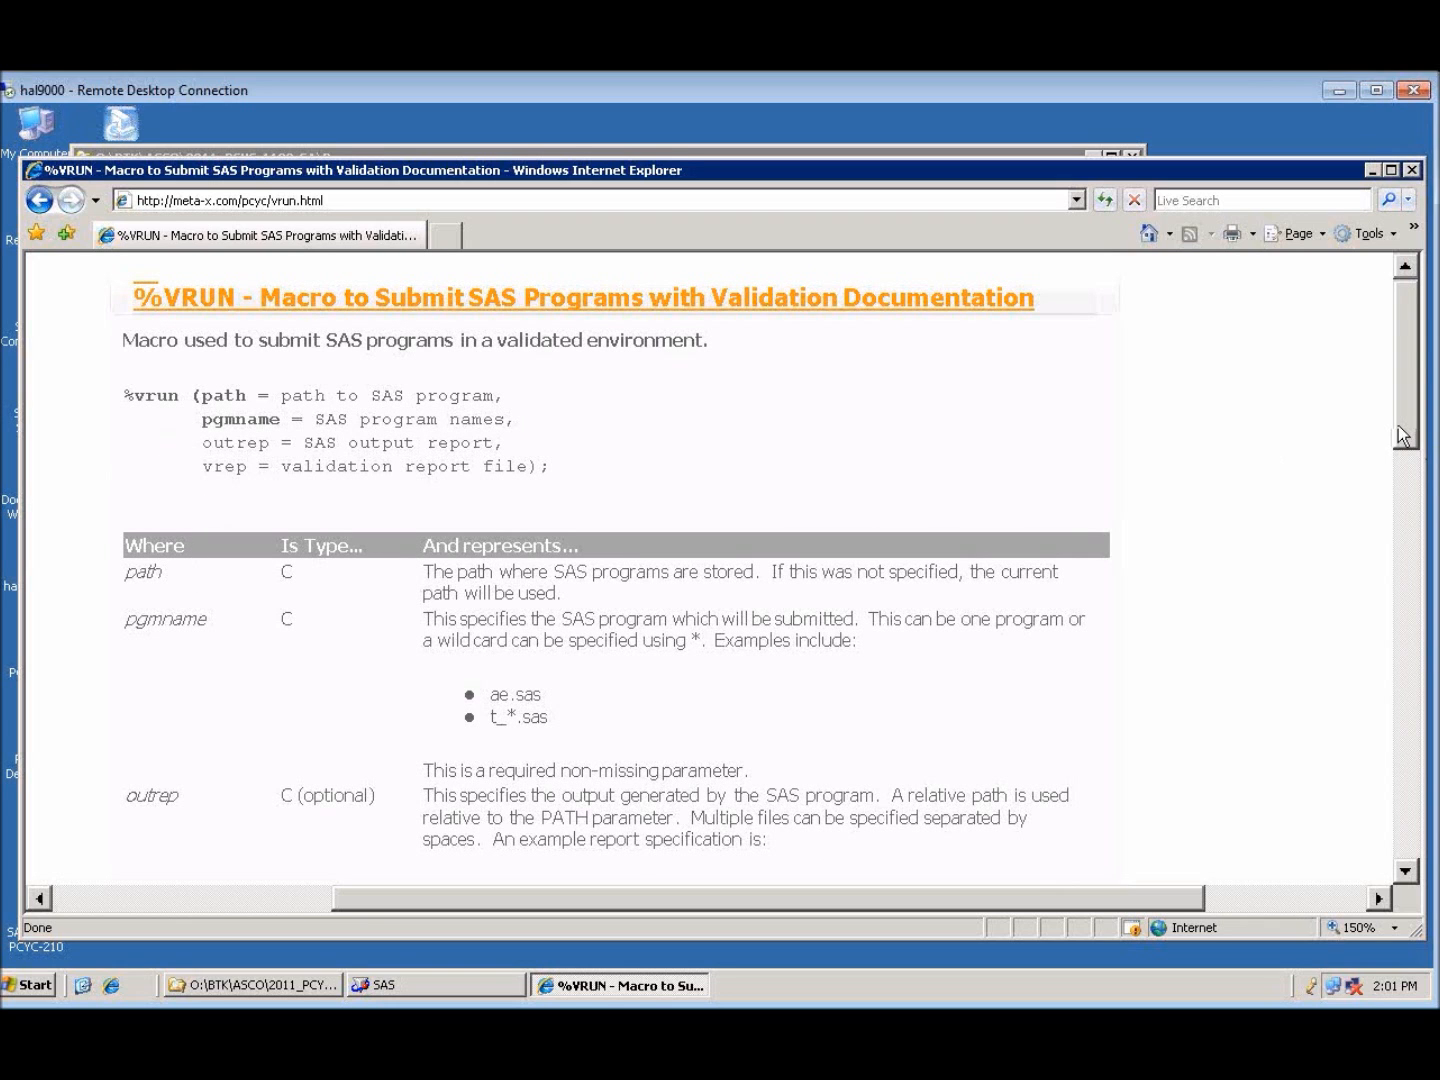
Step: Go back to the Hal9000 Server Intranet page and review the Valisas macros listed under Software
left_click_drag(1401, 436, 1373, 399)
left_click(39, 201)
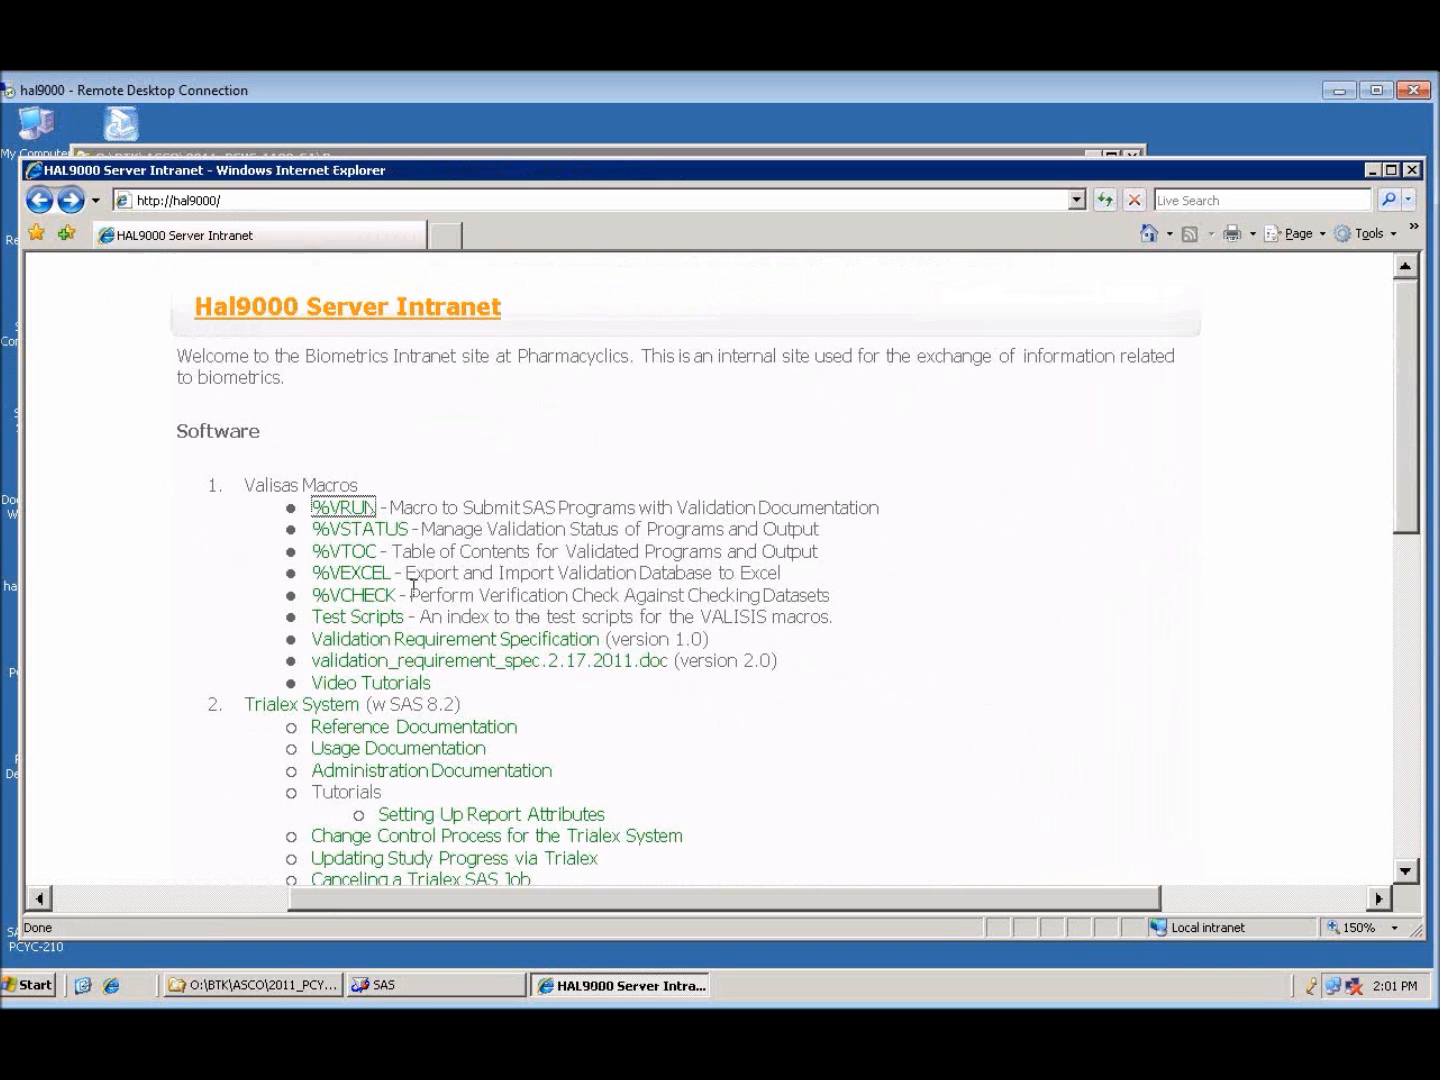
left_click_drag(168, 557, 237, 530)
mouse_move(210, 602)
left_mouse_down()
mouse_move(301, 560)
mouse_move(300, 587)
left_mouse_up()
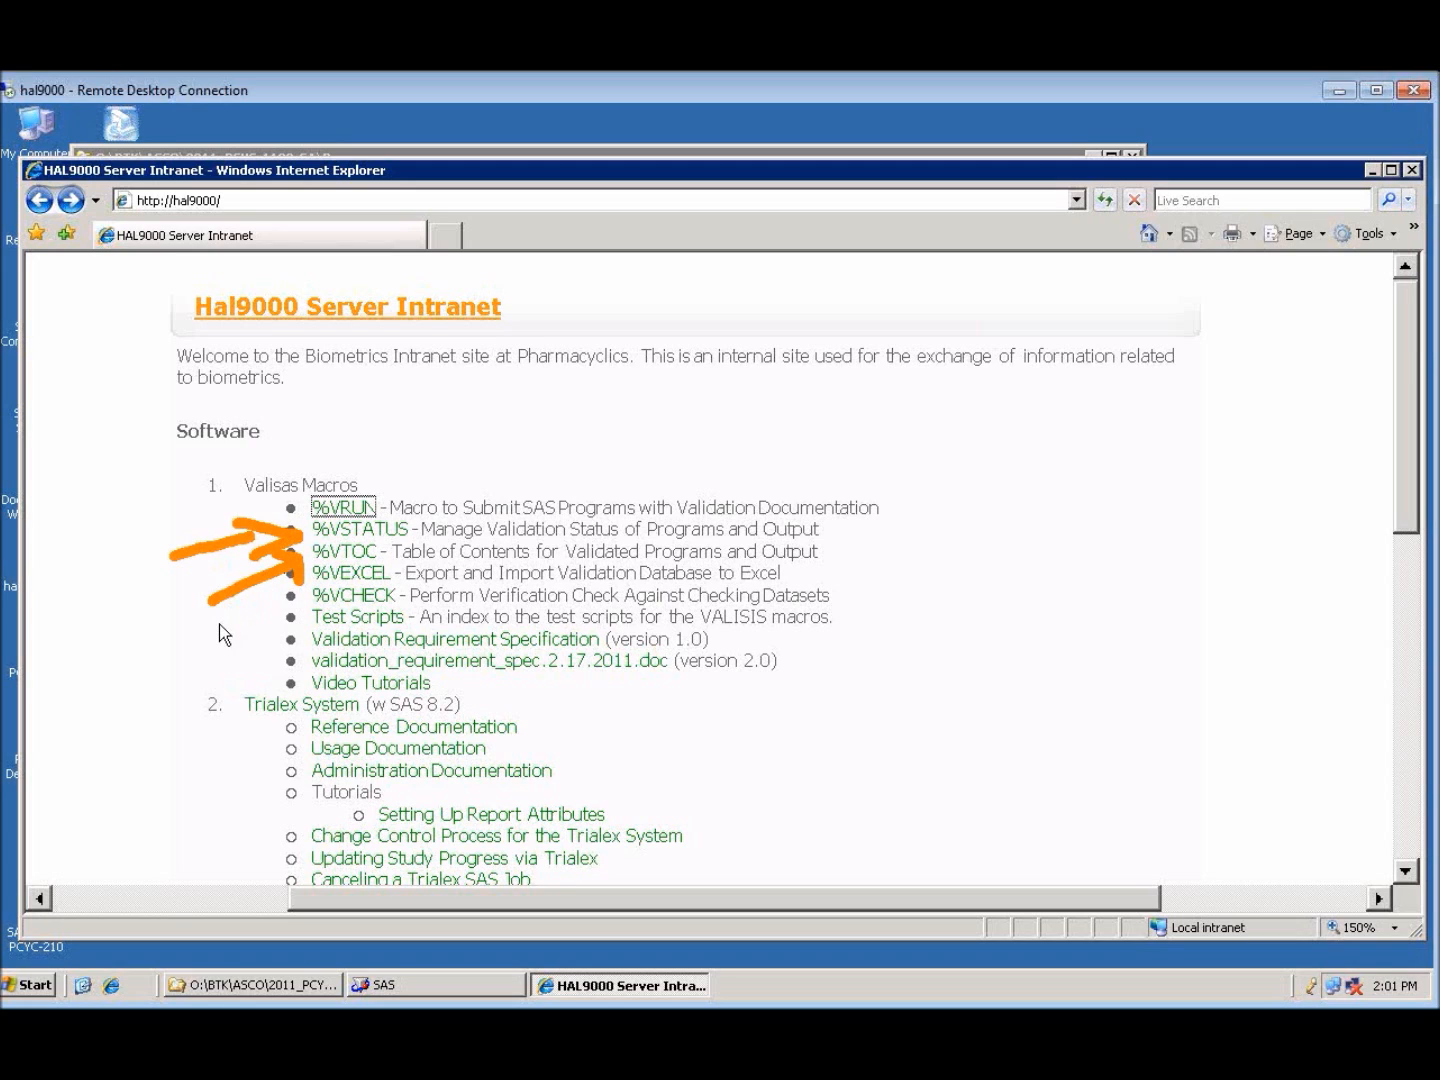
left_click_drag(220, 632, 303, 572)
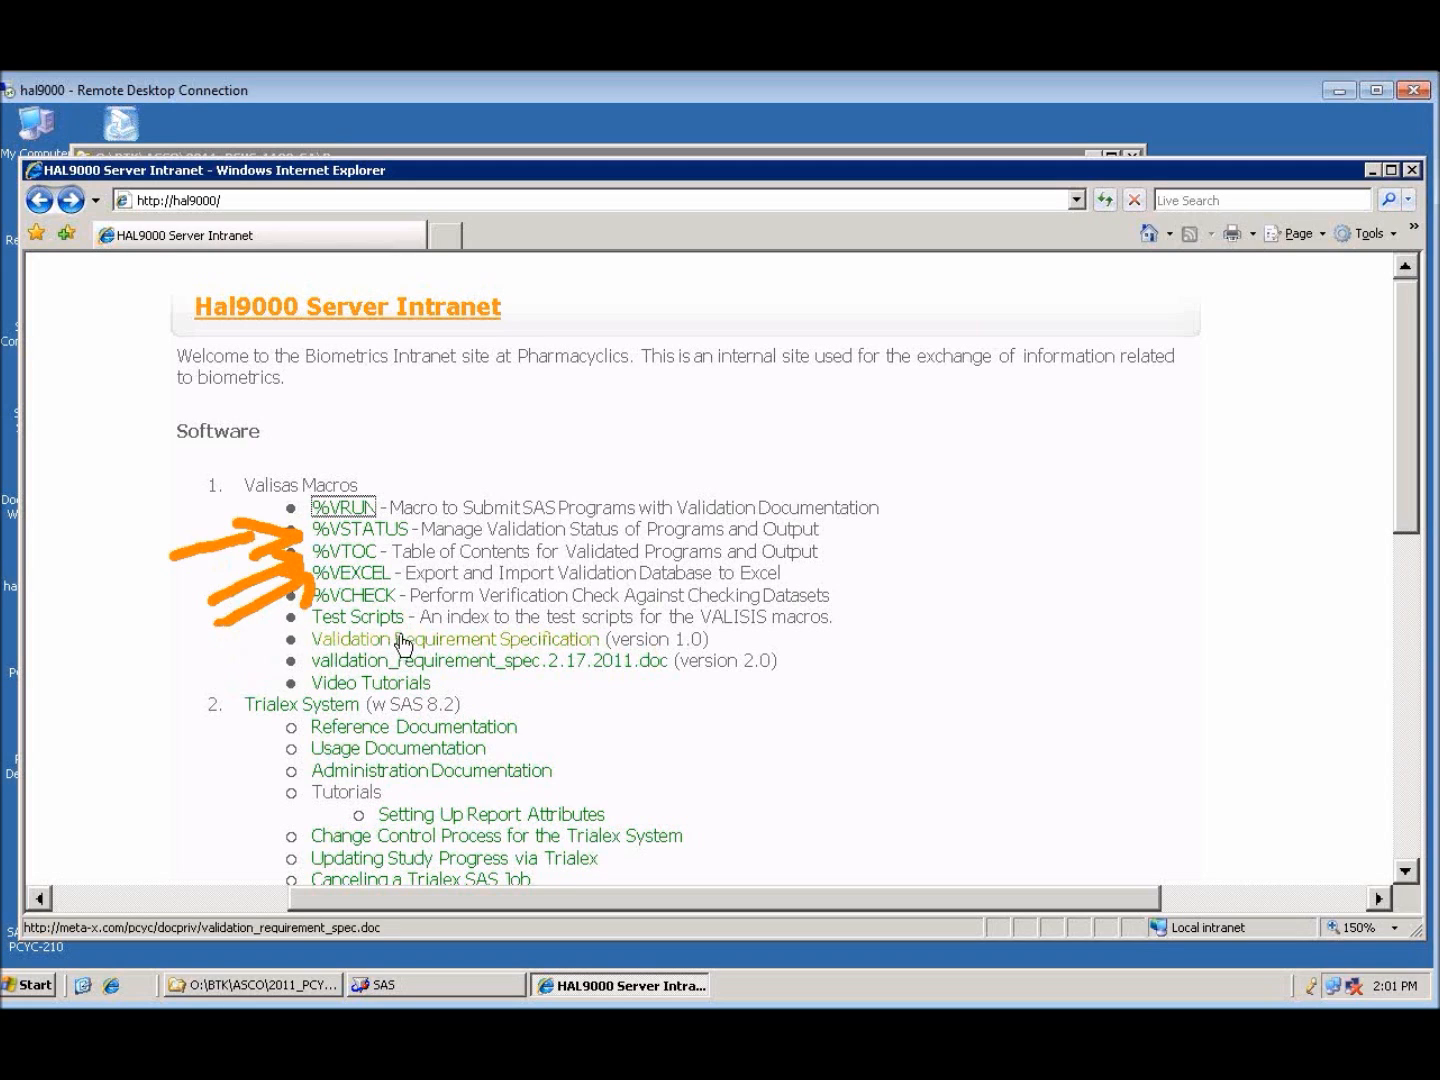
key("Escape")
mouse_move(483, 564)
left_mouse_down()
mouse_move(416, 598)
mouse_move(470, 613)
left_mouse_up()
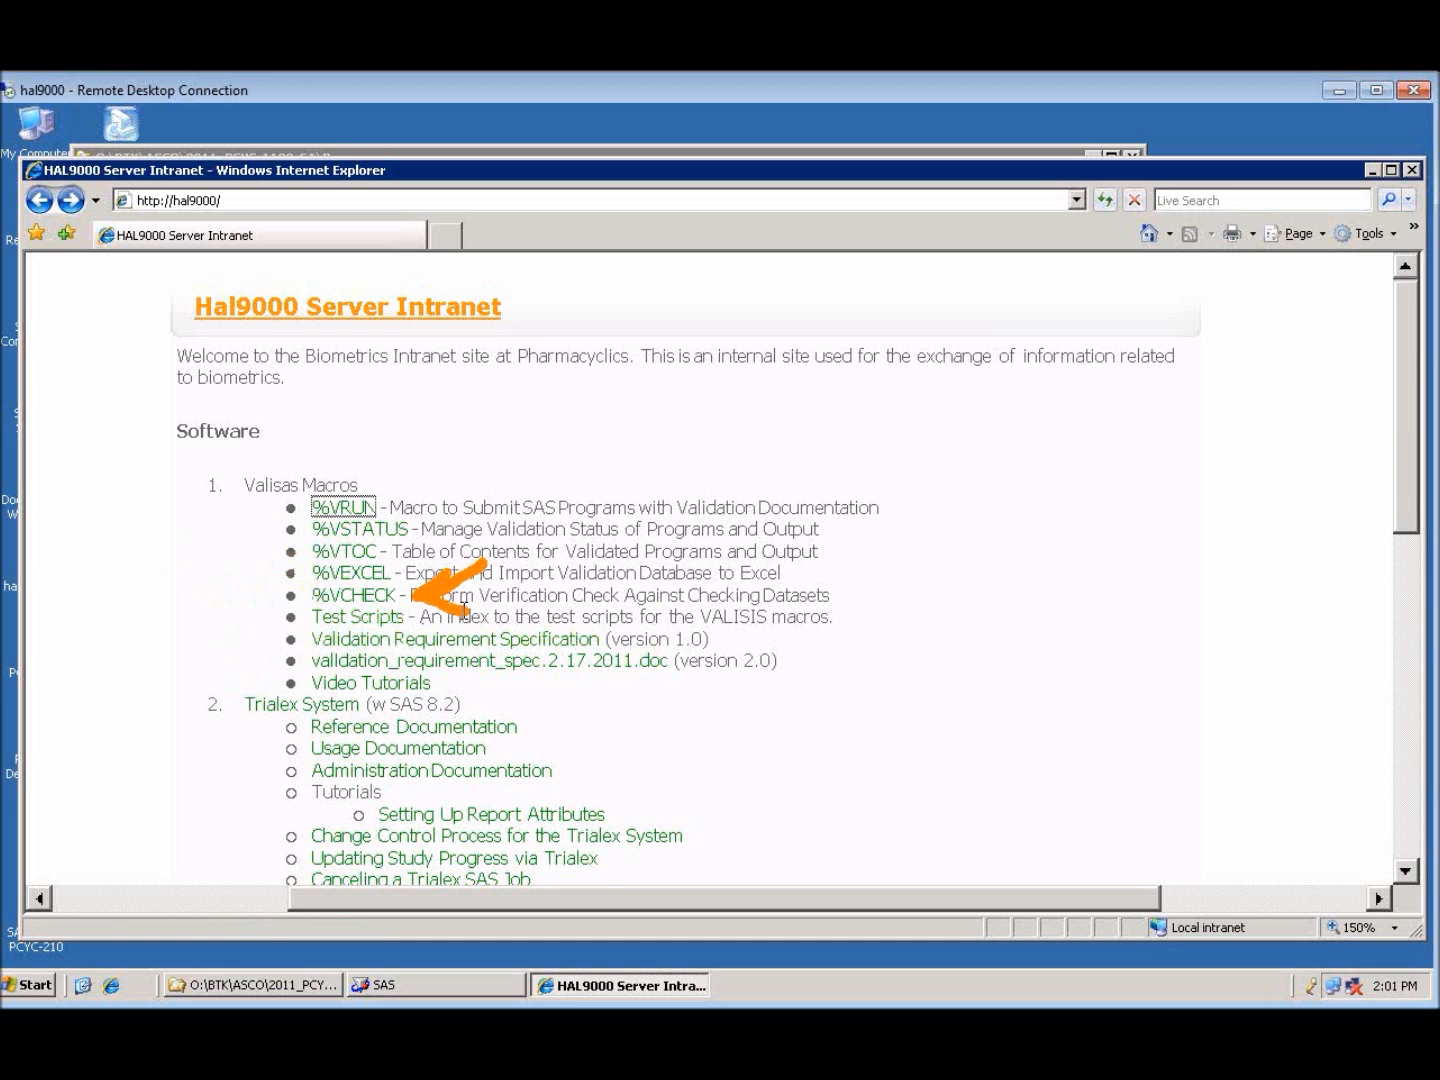
key("Escape")
left_click_drag(431, 430, 363, 473)
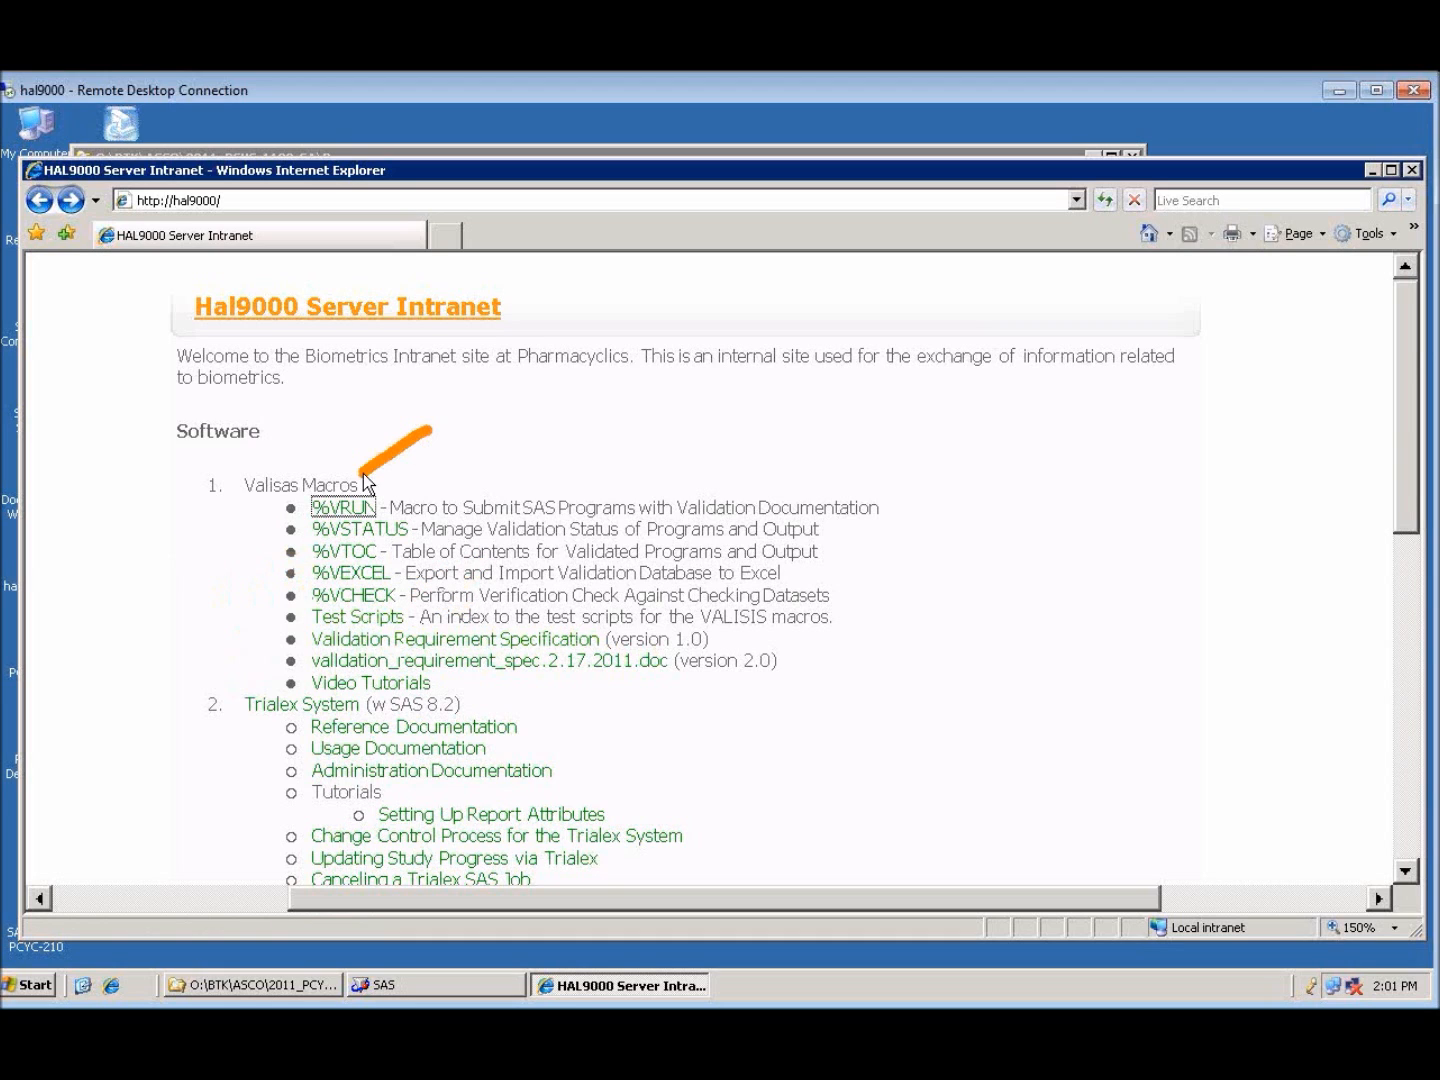
Step: Open the %VRUN documentation and review the path, pgmname and outrep parameters in the macro syntax
left_click(338, 509)
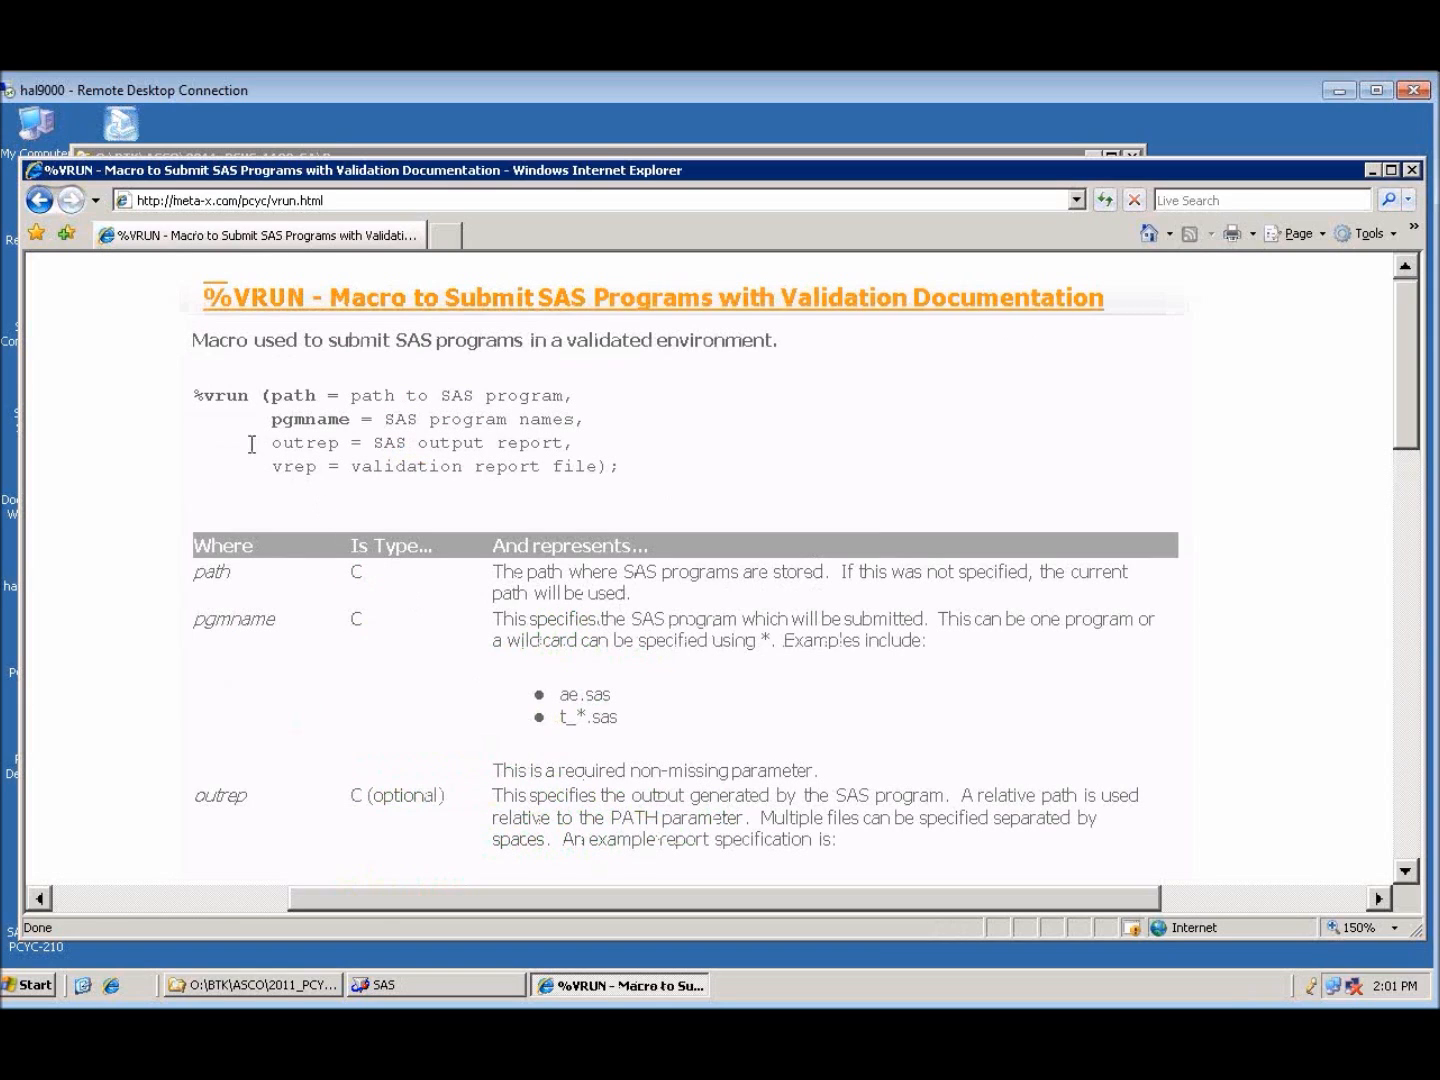
left_click_drag(203, 458, 275, 403)
left_click_drag(703, 408, 584, 409)
left_click_drag(608, 434, 604, 492)
mouse_move(182, 455)
left_mouse_down()
mouse_move(258, 443)
mouse_move(243, 452)
left_mouse_up()
mouse_move(689, 410)
left_mouse_down()
mouse_move(610, 410)
mouse_move(625, 432)
left_mouse_up()
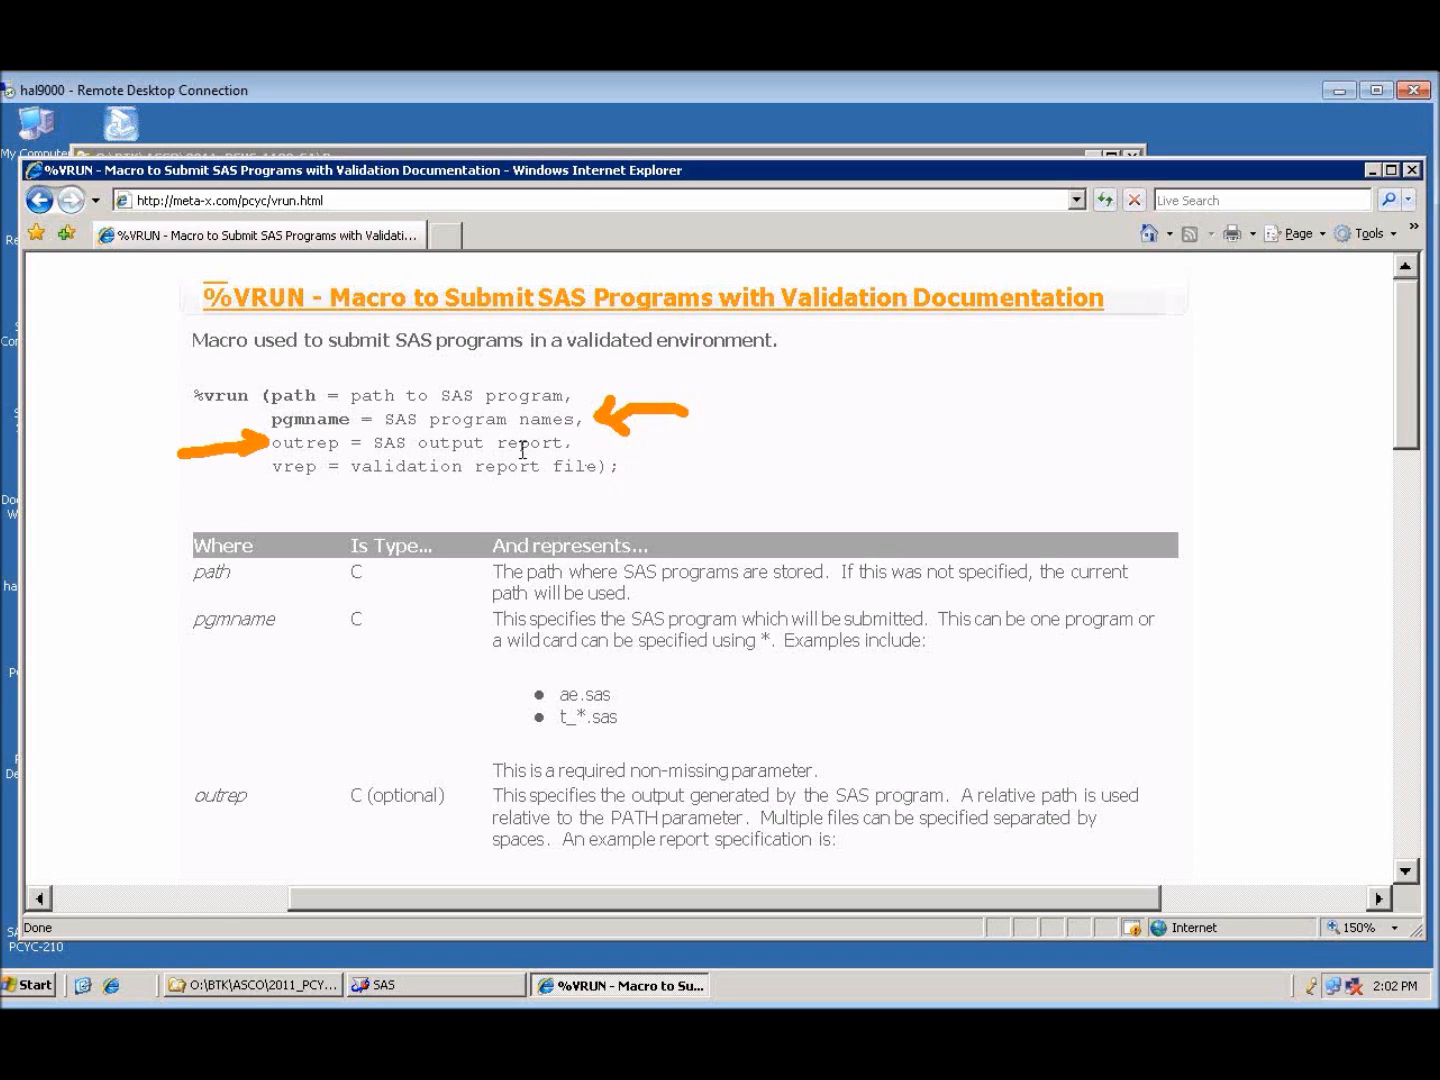
key("e")
mouse_move(140, 457)
left_mouse_down()
mouse_move(293, 438)
mouse_move(581, 458)
mouse_move(572, 423)
mouse_move(362, 430)
mouse_move(363, 450)
left_mouse_up()
key("e")
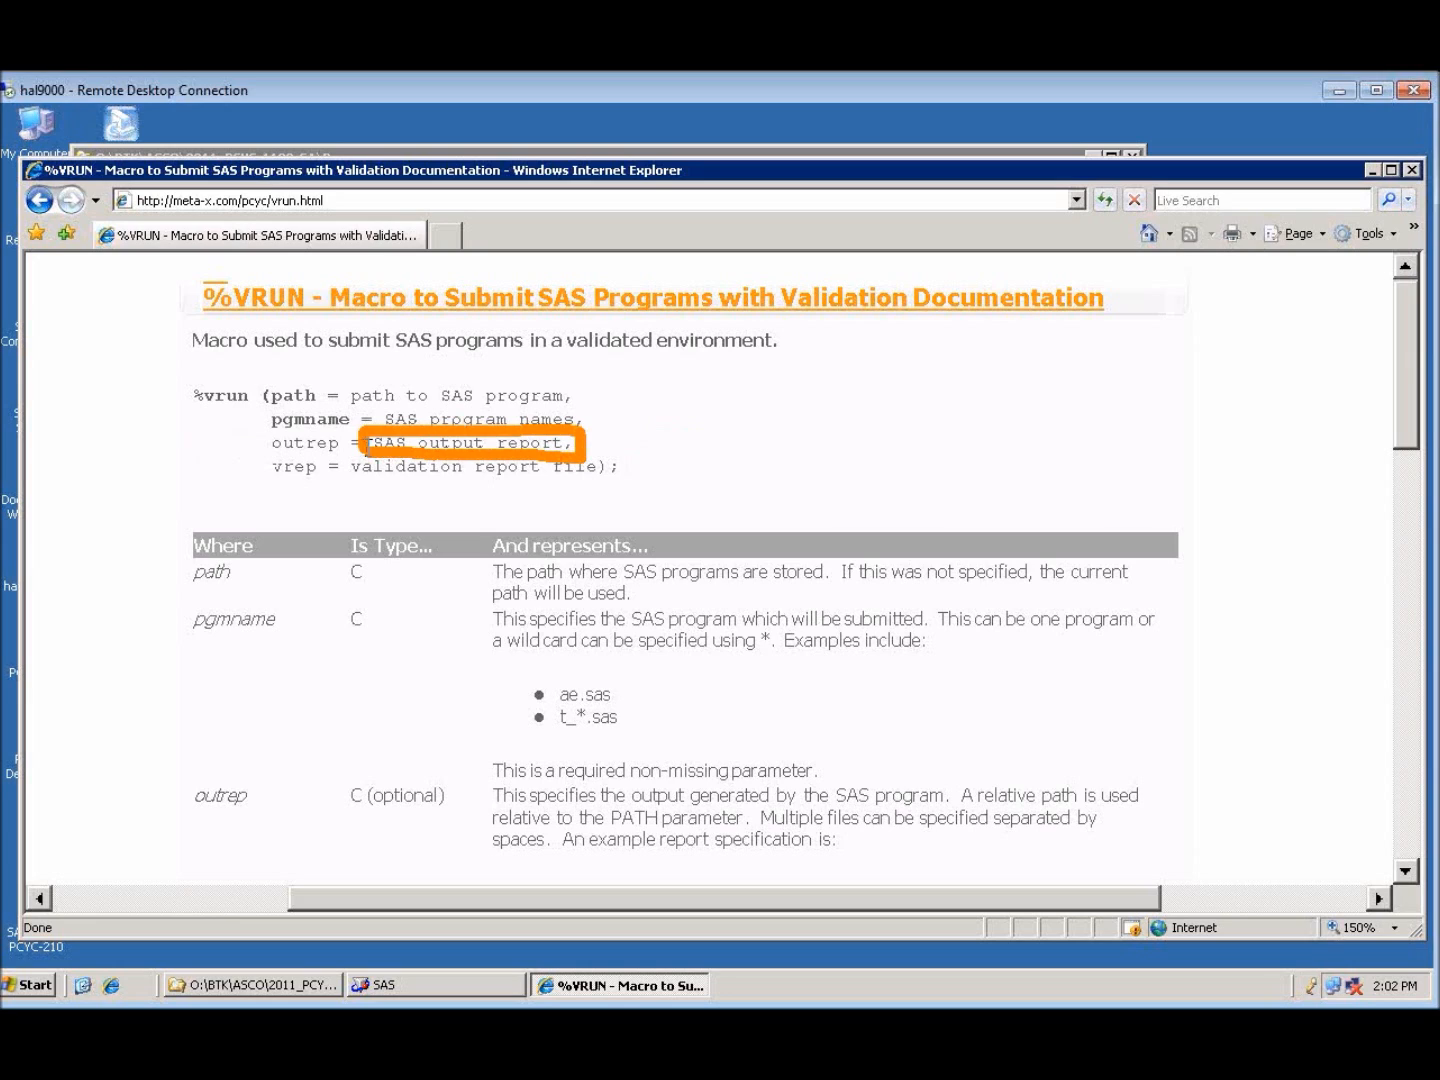
mouse_move(194, 442)
left_mouse_down()
mouse_move(246, 410)
mouse_move(257, 428)
left_mouse_up()
left_click_drag(709, 387, 616, 437)
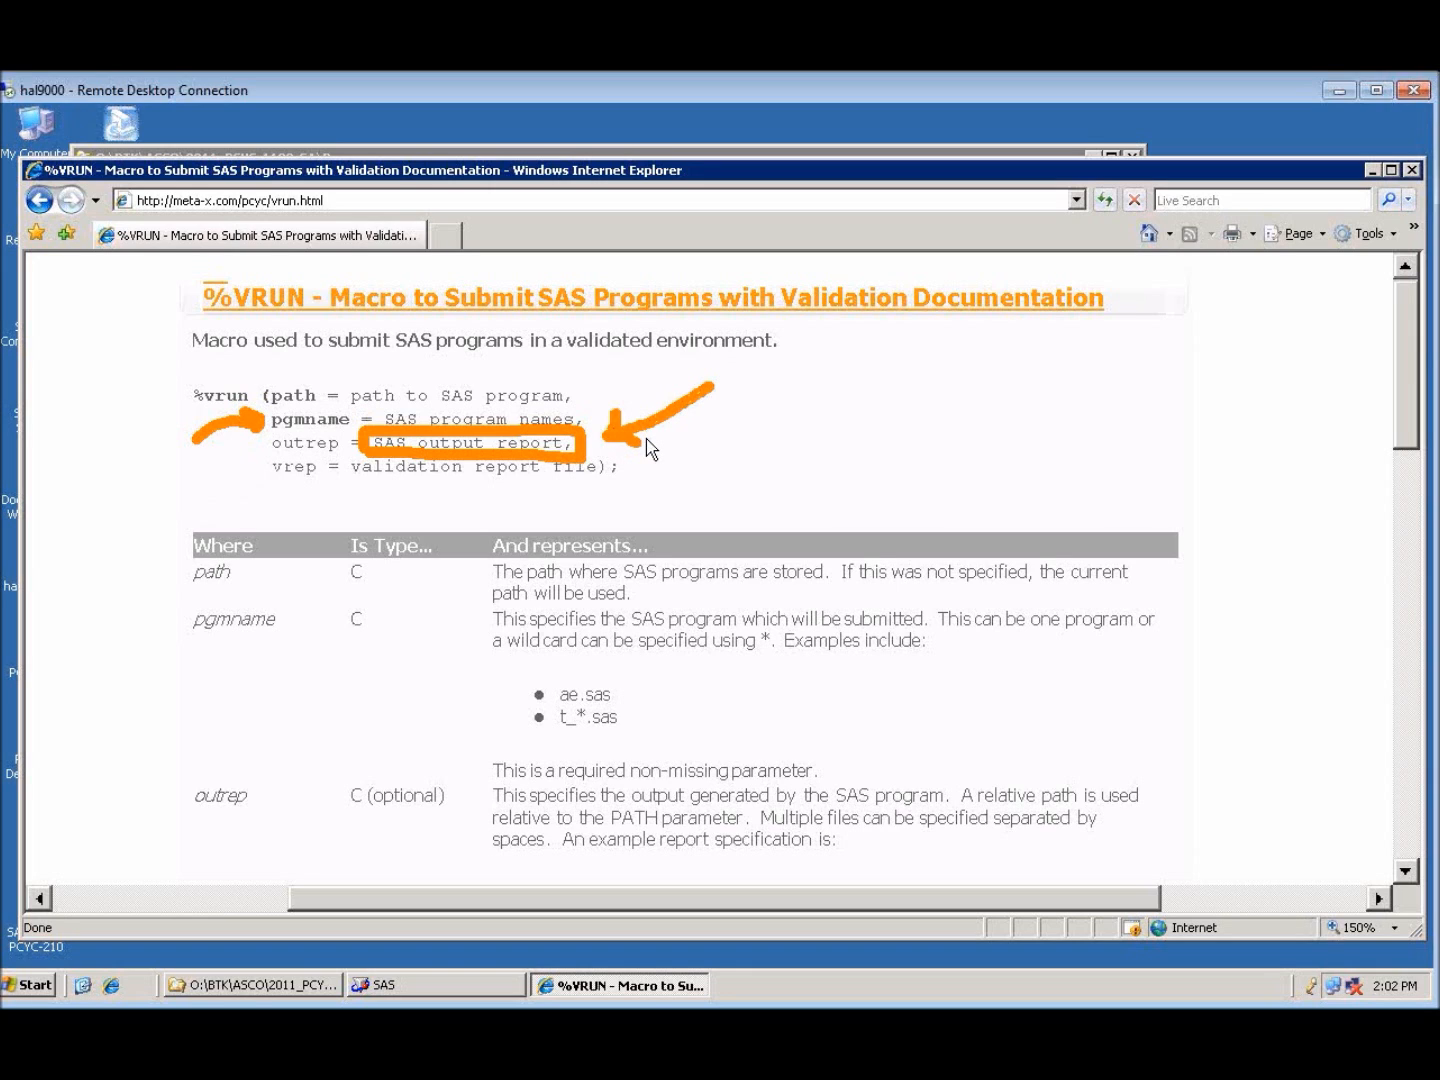
key("Escape")
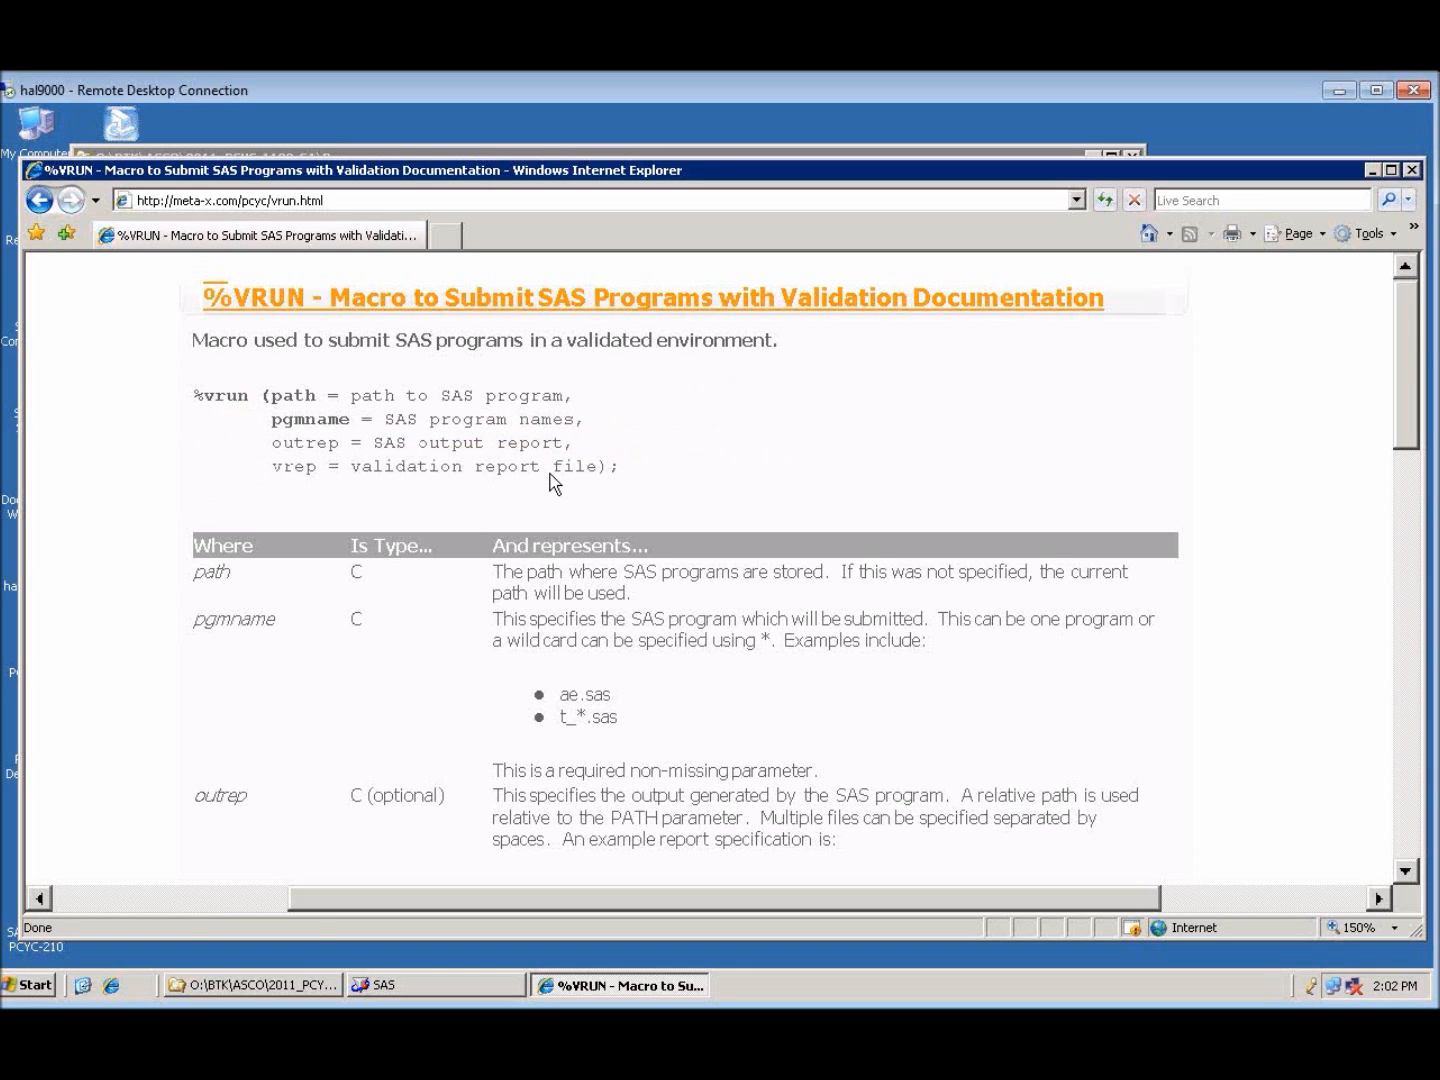
Step: Review the vrep parameter and the overall parameter block of the %vrun syntax
key("alt")
mouse_move(325, 577)
left_mouse_down()
mouse_move(378, 536)
mouse_move(340, 534)
left_mouse_up()
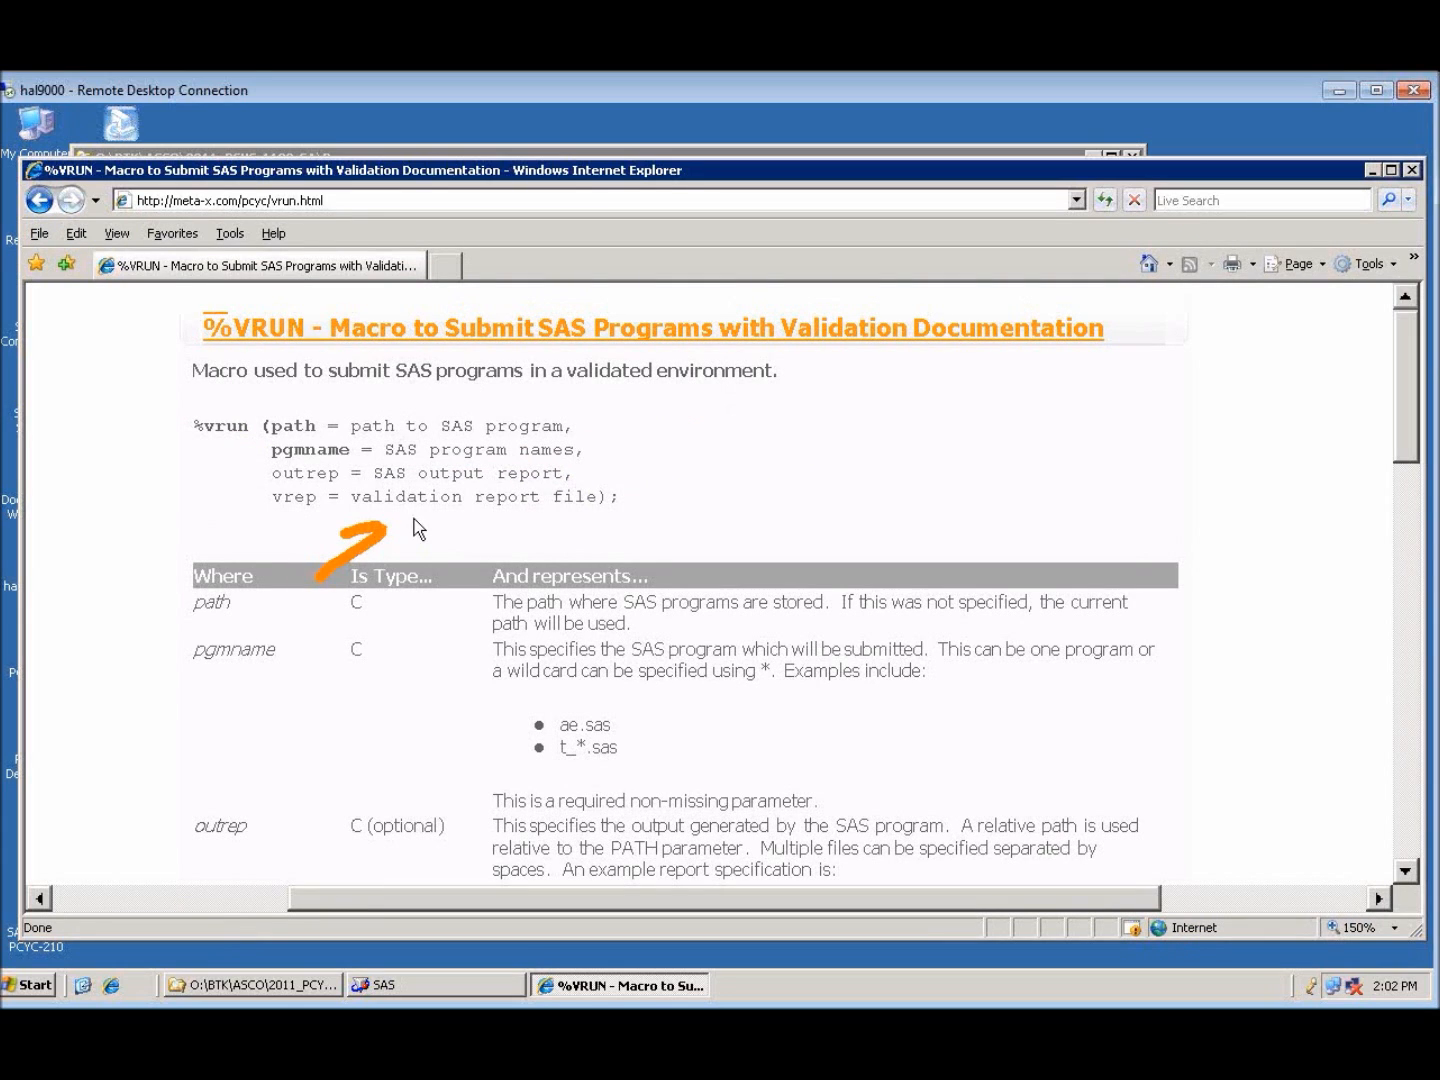
key("Escape")
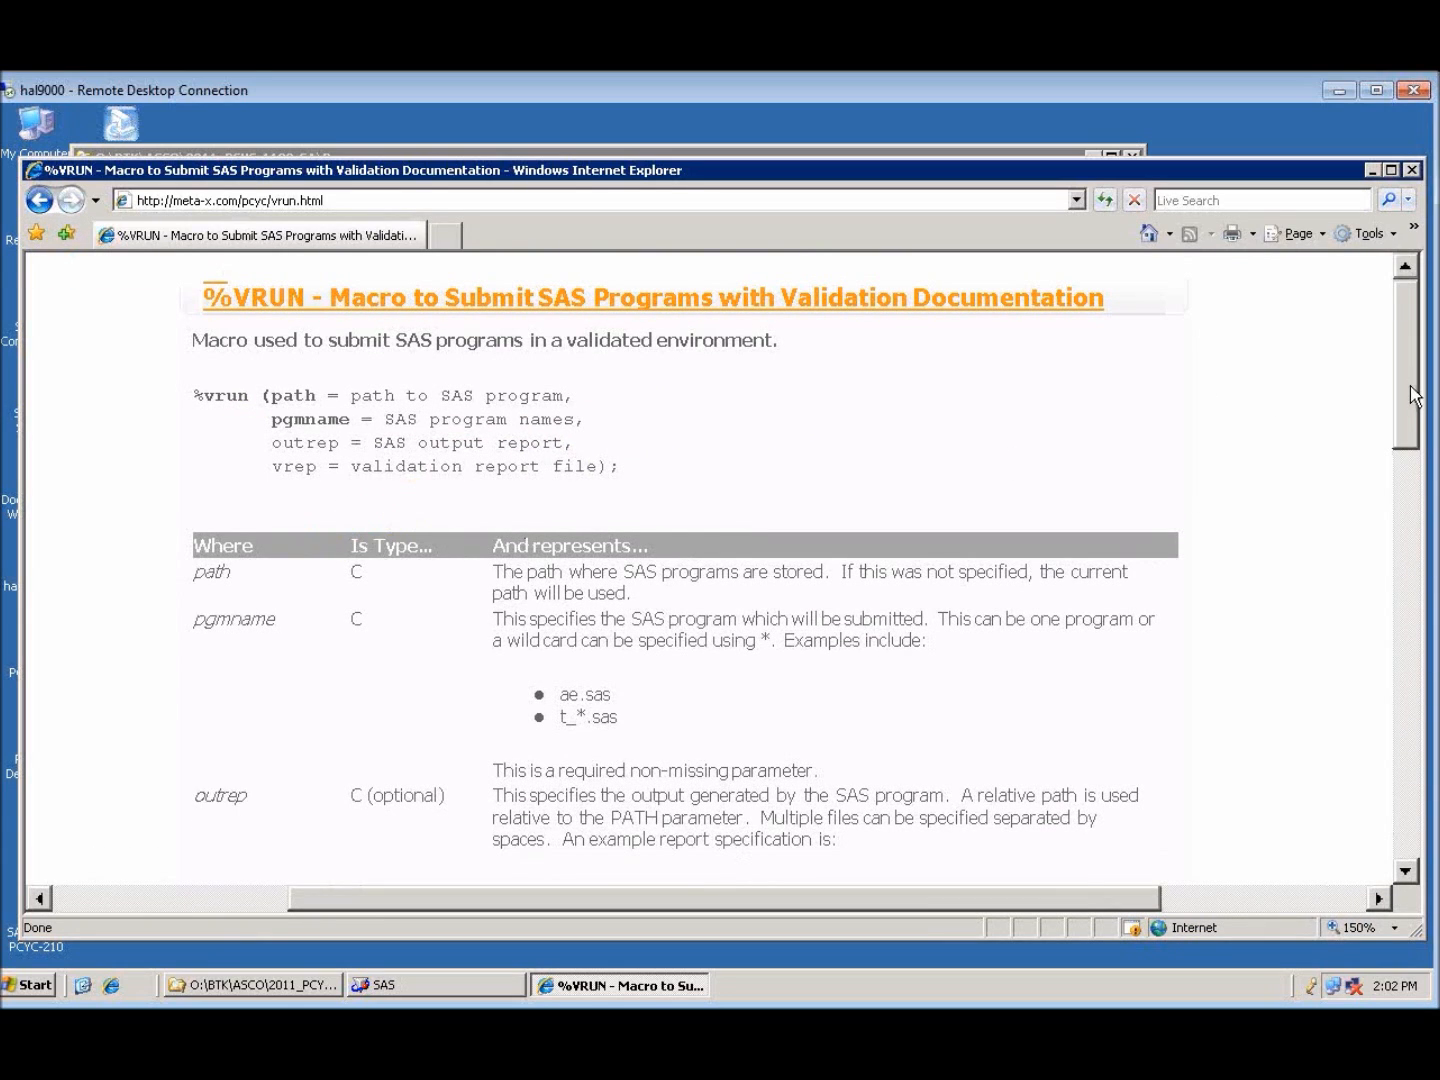
scroll(1186, 434, "down", 1)
scroll(1186, 434, "up", 1)
left_click_drag(154, 399, 233, 473)
key("Escape")
Step: Switch to the Programs folder of 2011_PCYC-1102-CA and look through its figure, listing and table SAS programs
left_click(270, 986)
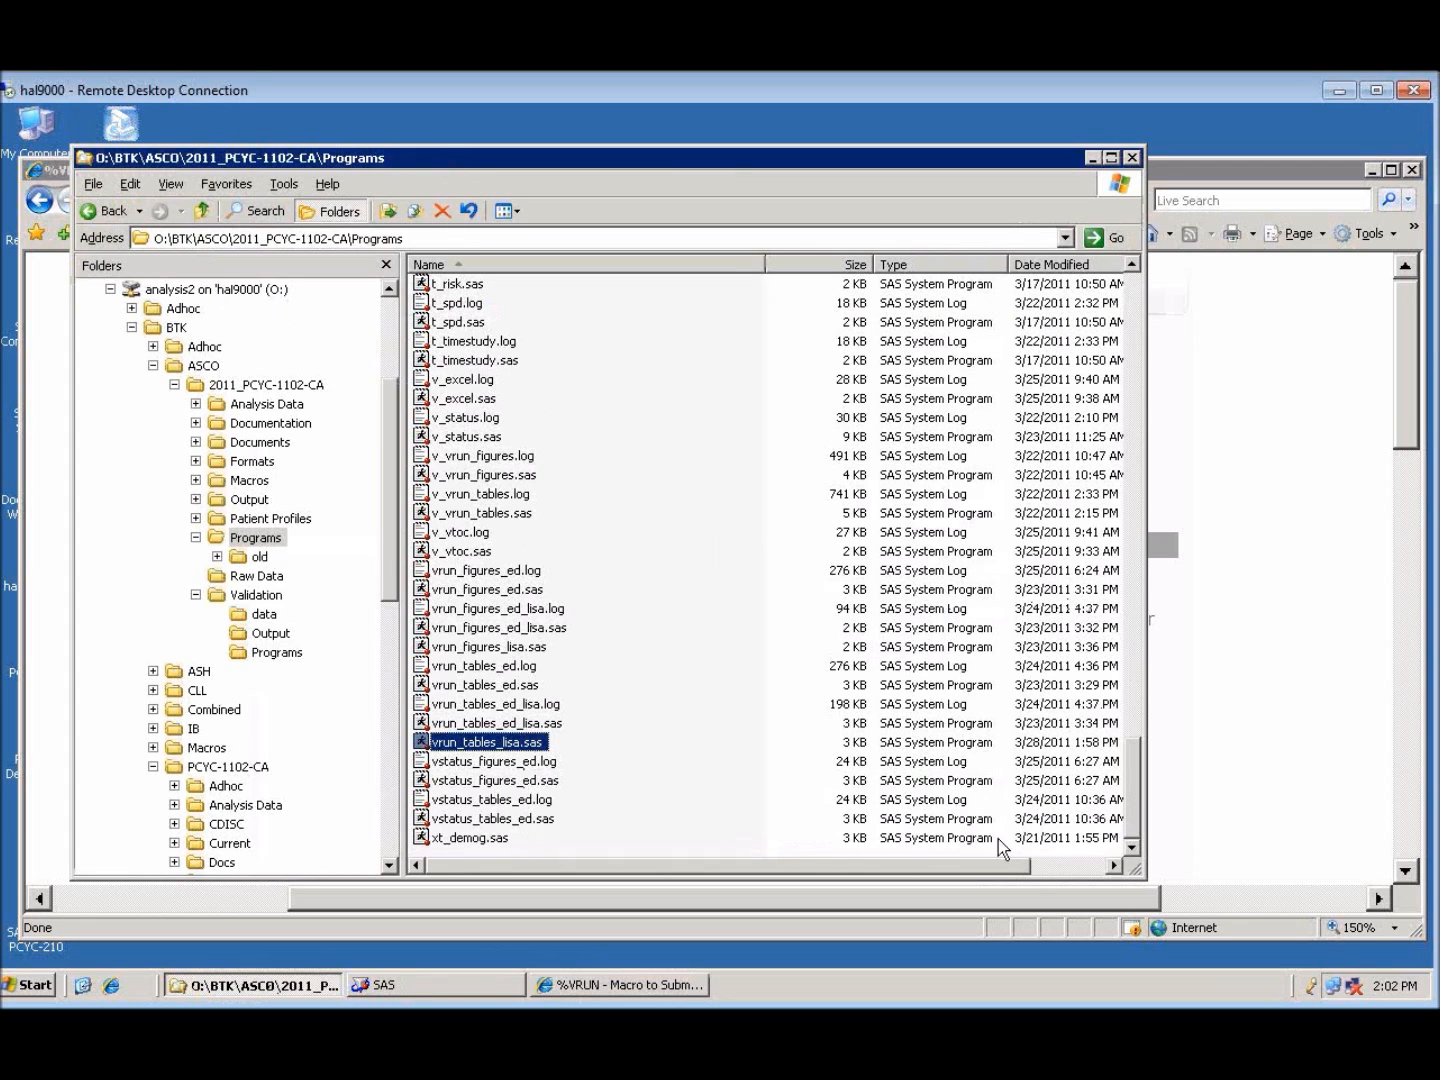
scroll(1134, 760, "up", 11)
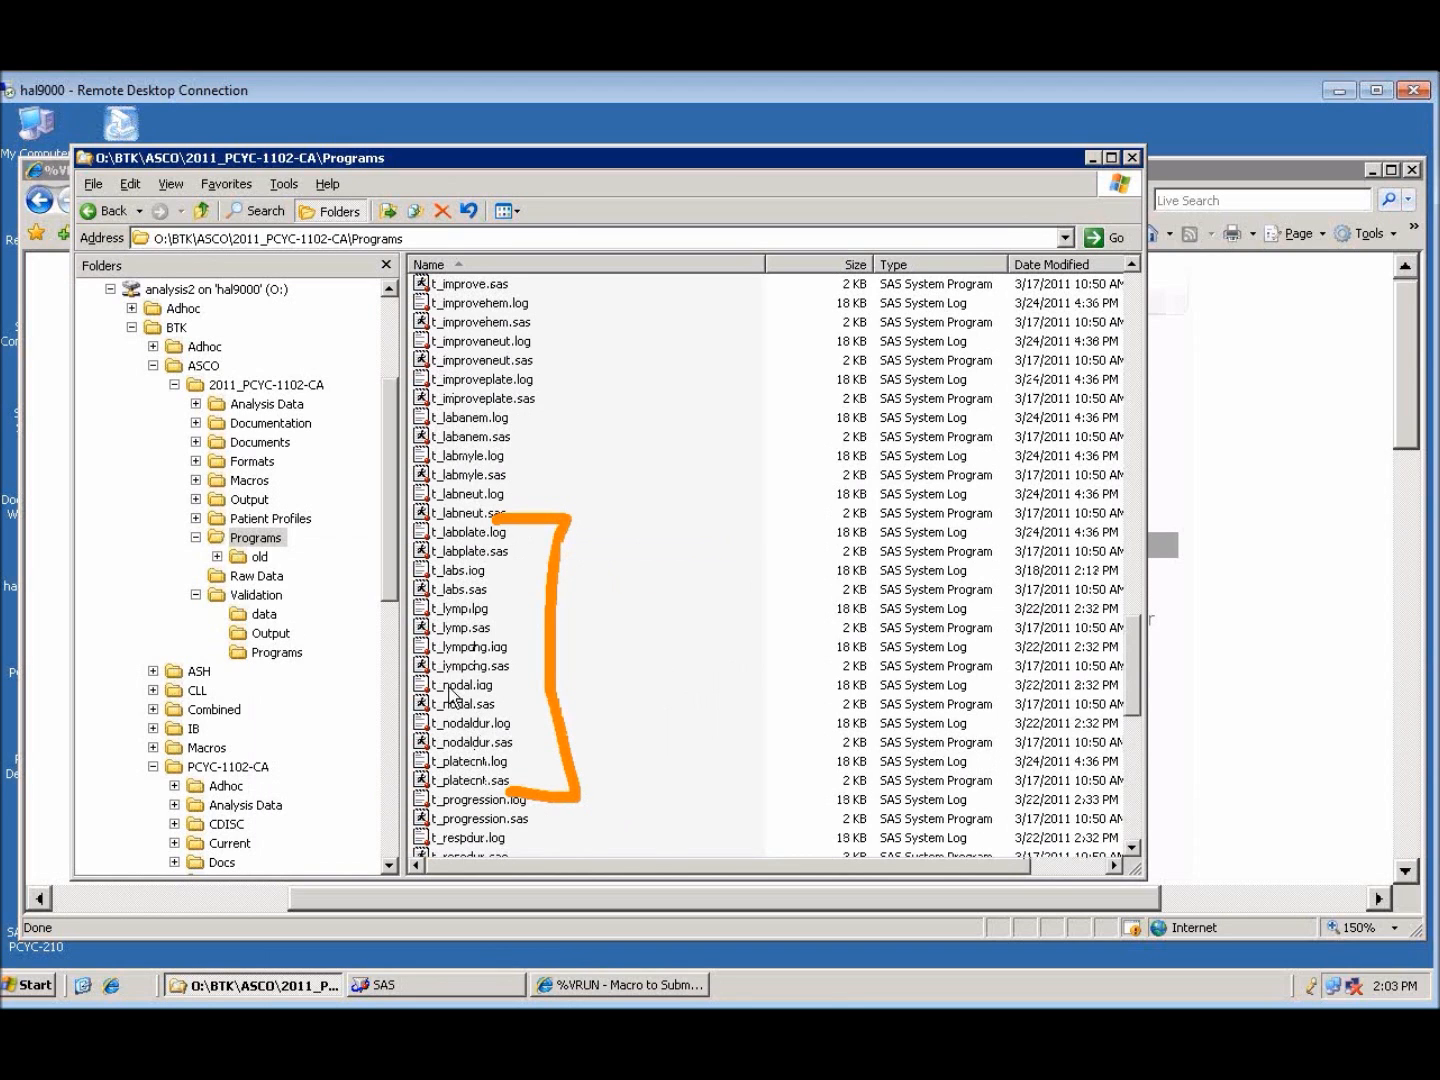
scroll(1133, 636, "up", 20)
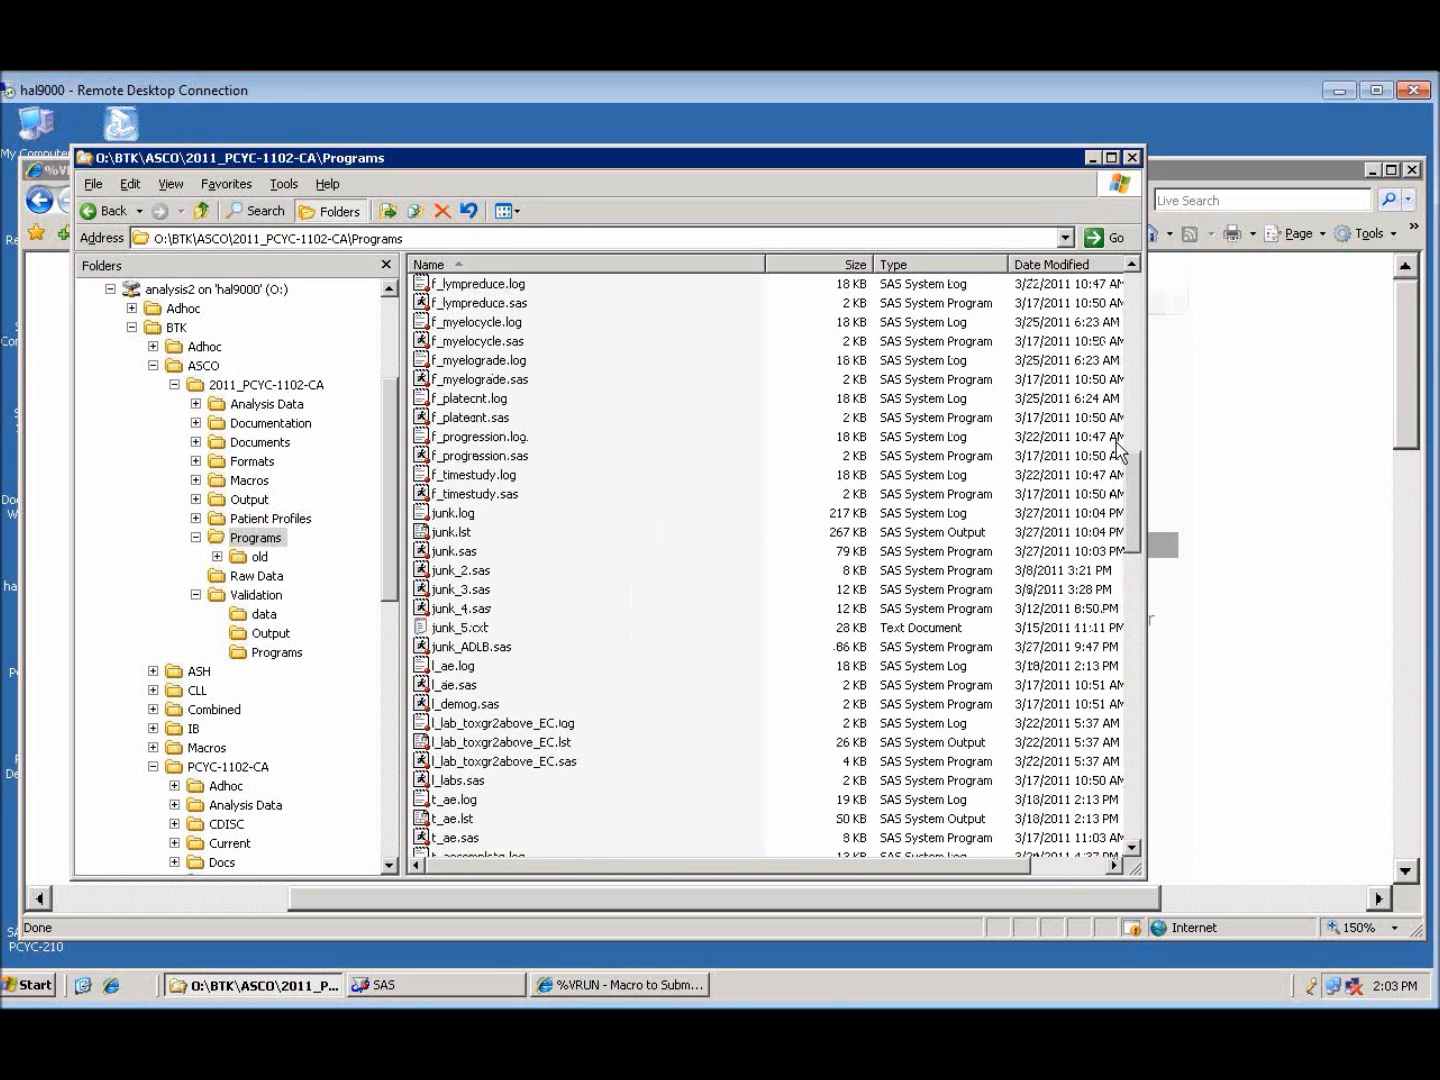
mouse_move(591, 328)
left_mouse_down()
mouse_move(655, 418)
mouse_move(572, 572)
left_mouse_up()
left_click_drag(489, 816, 519, 881)
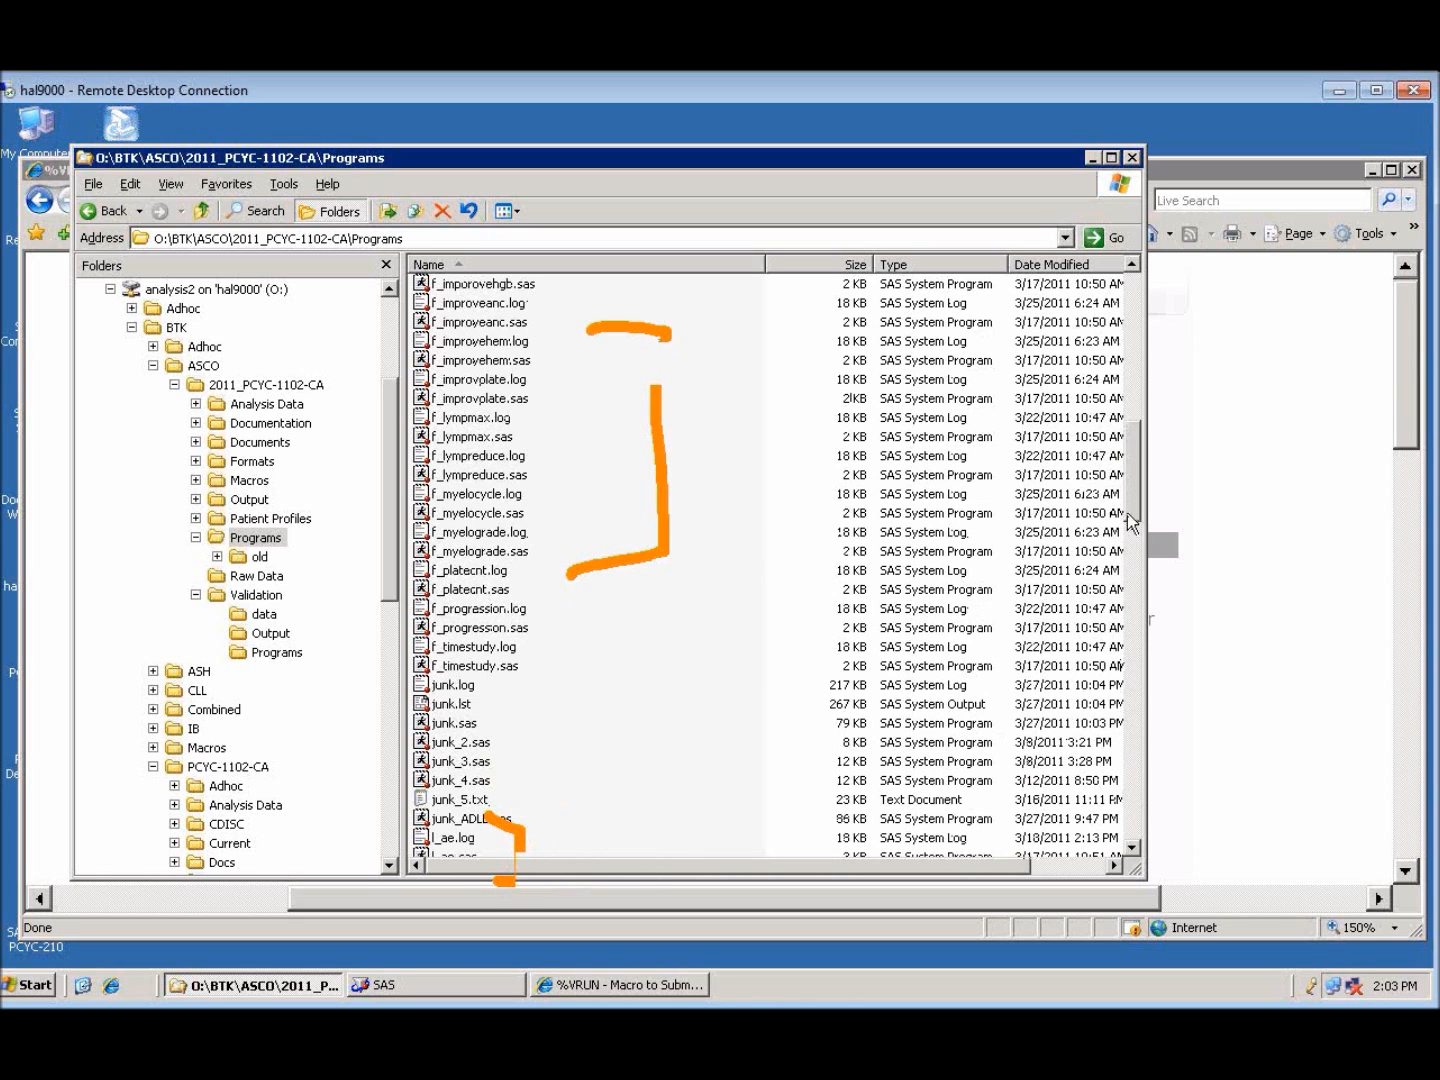
scroll(1145, 571, "down", 1)
scroll(1150, 592, "down", 20)
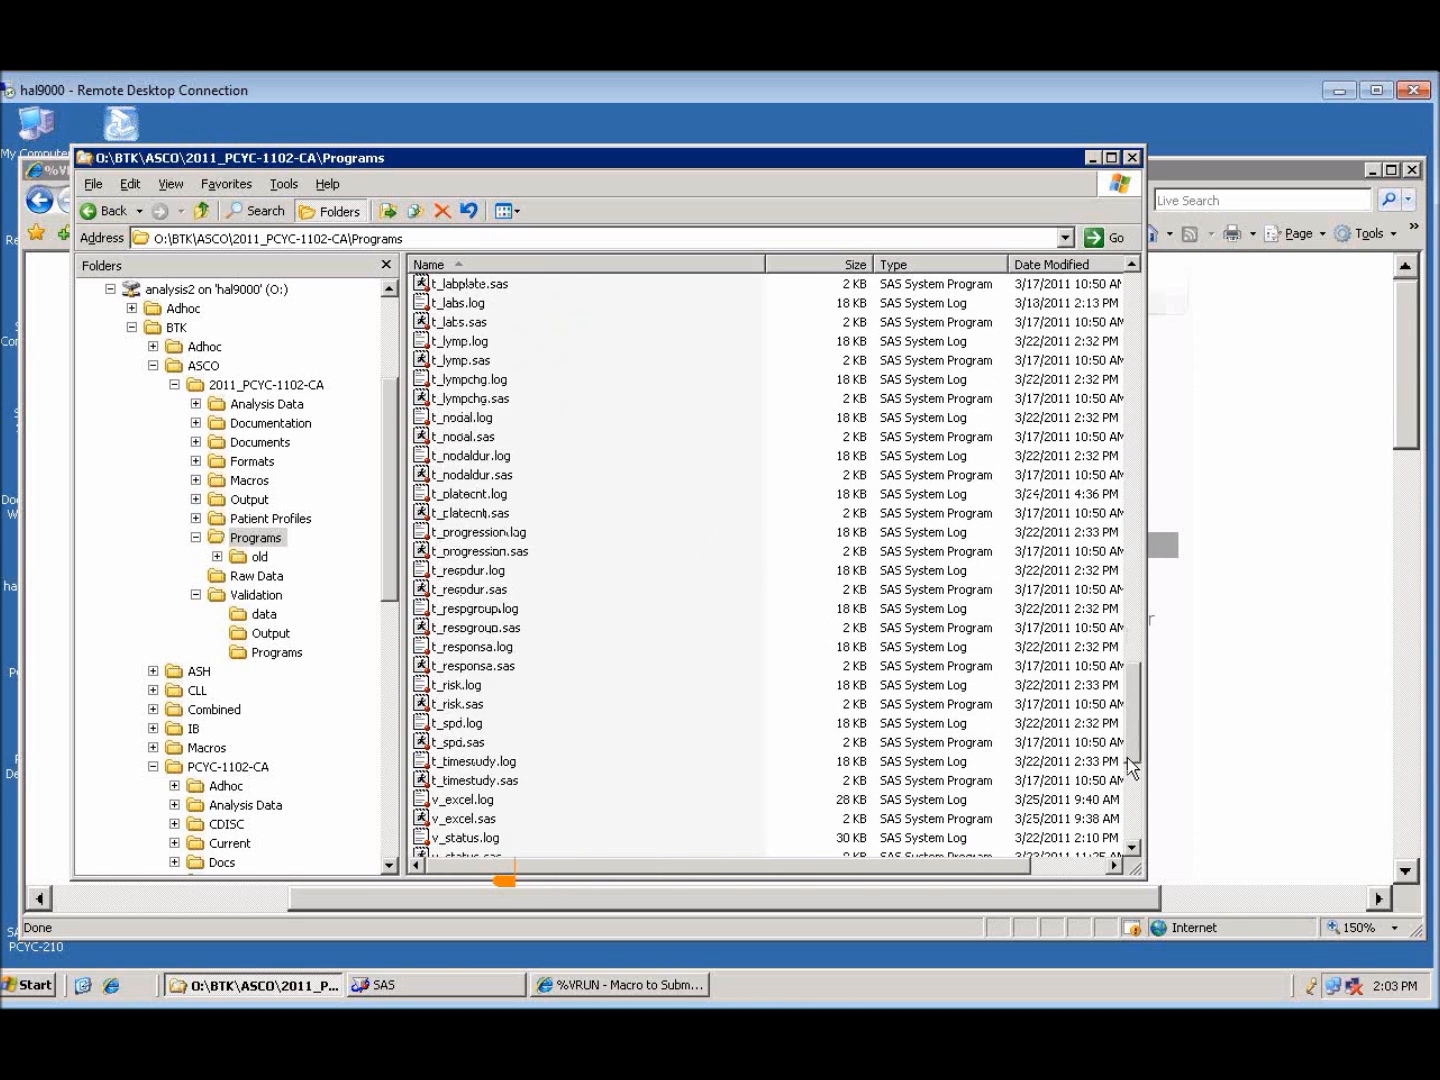
scroll(1121, 813, "down", 3)
Step: Open vrun_tables_lisa.sas in SAS System Viewer, examine its %vrun calls and %vexcel export line, and close the viewer
left_click(513, 742)
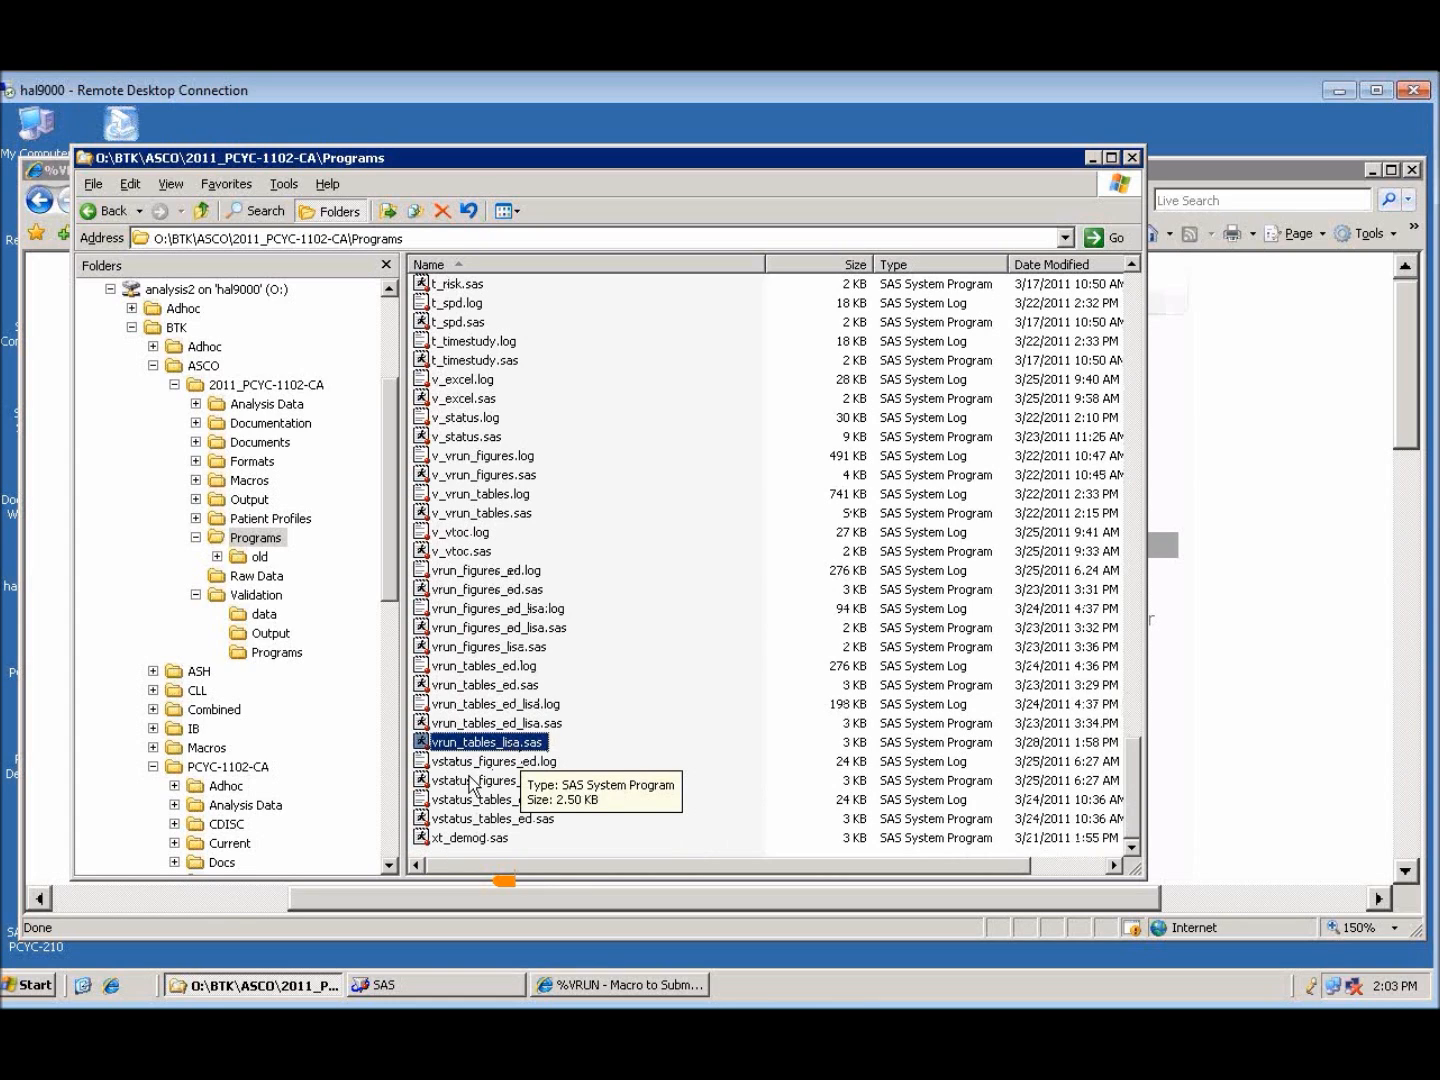
double_click(478, 743)
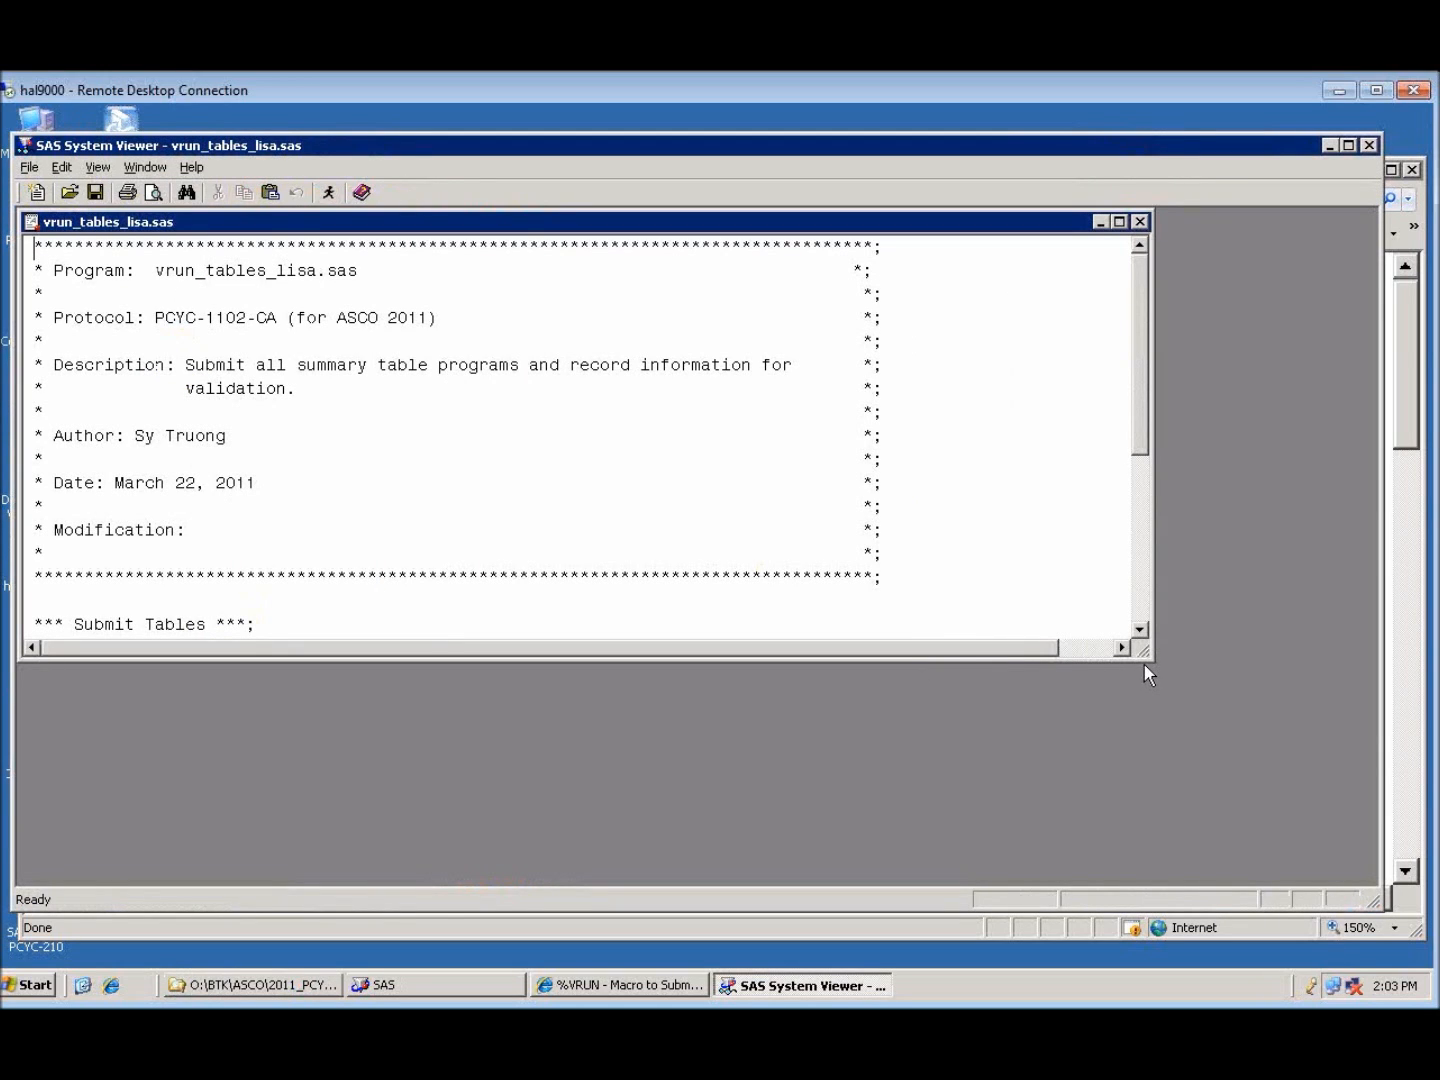
left_click_drag(1151, 659, 1218, 822)
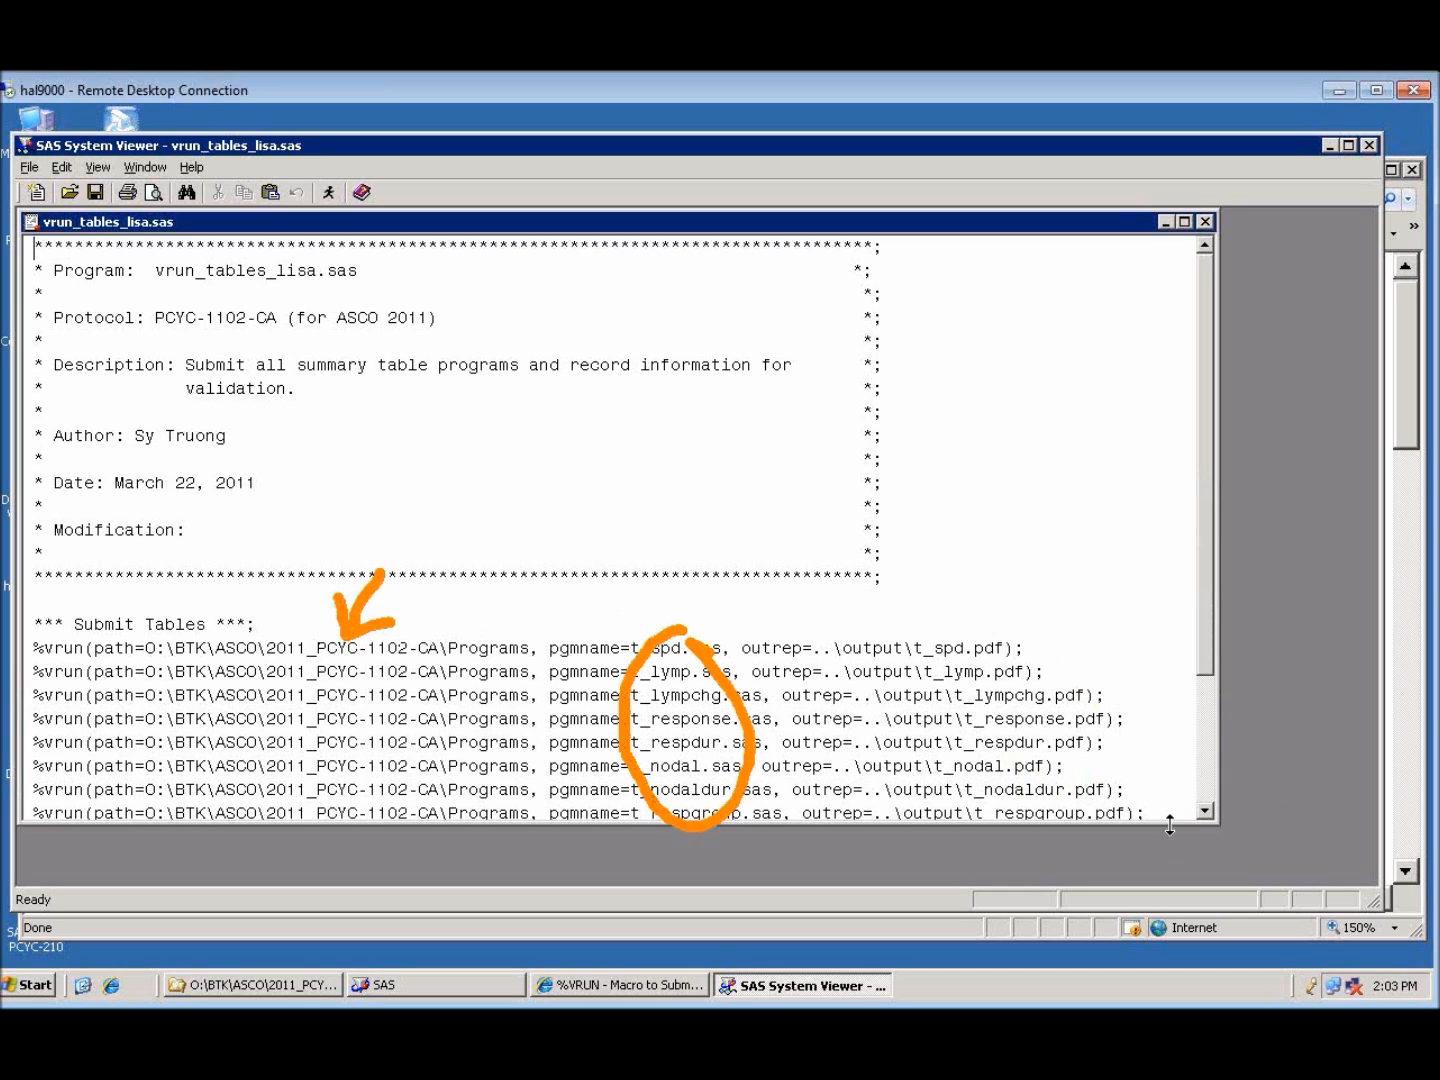
left_click_drag(1170, 825, 1170, 880)
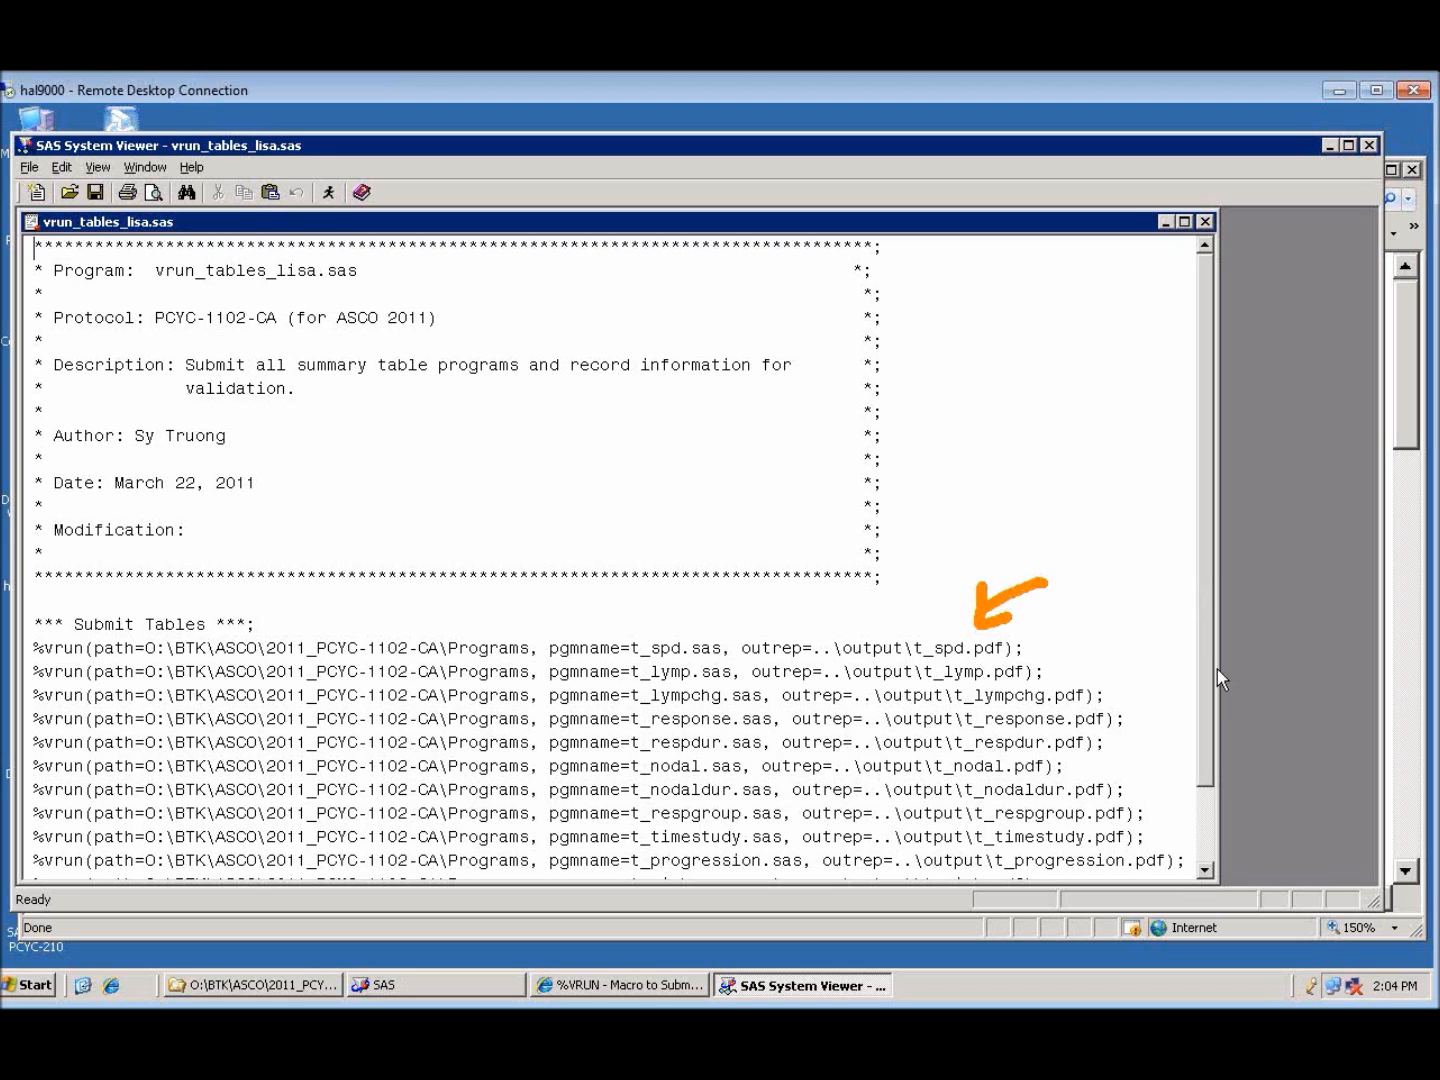
scroll(1217, 670, "down", 1)
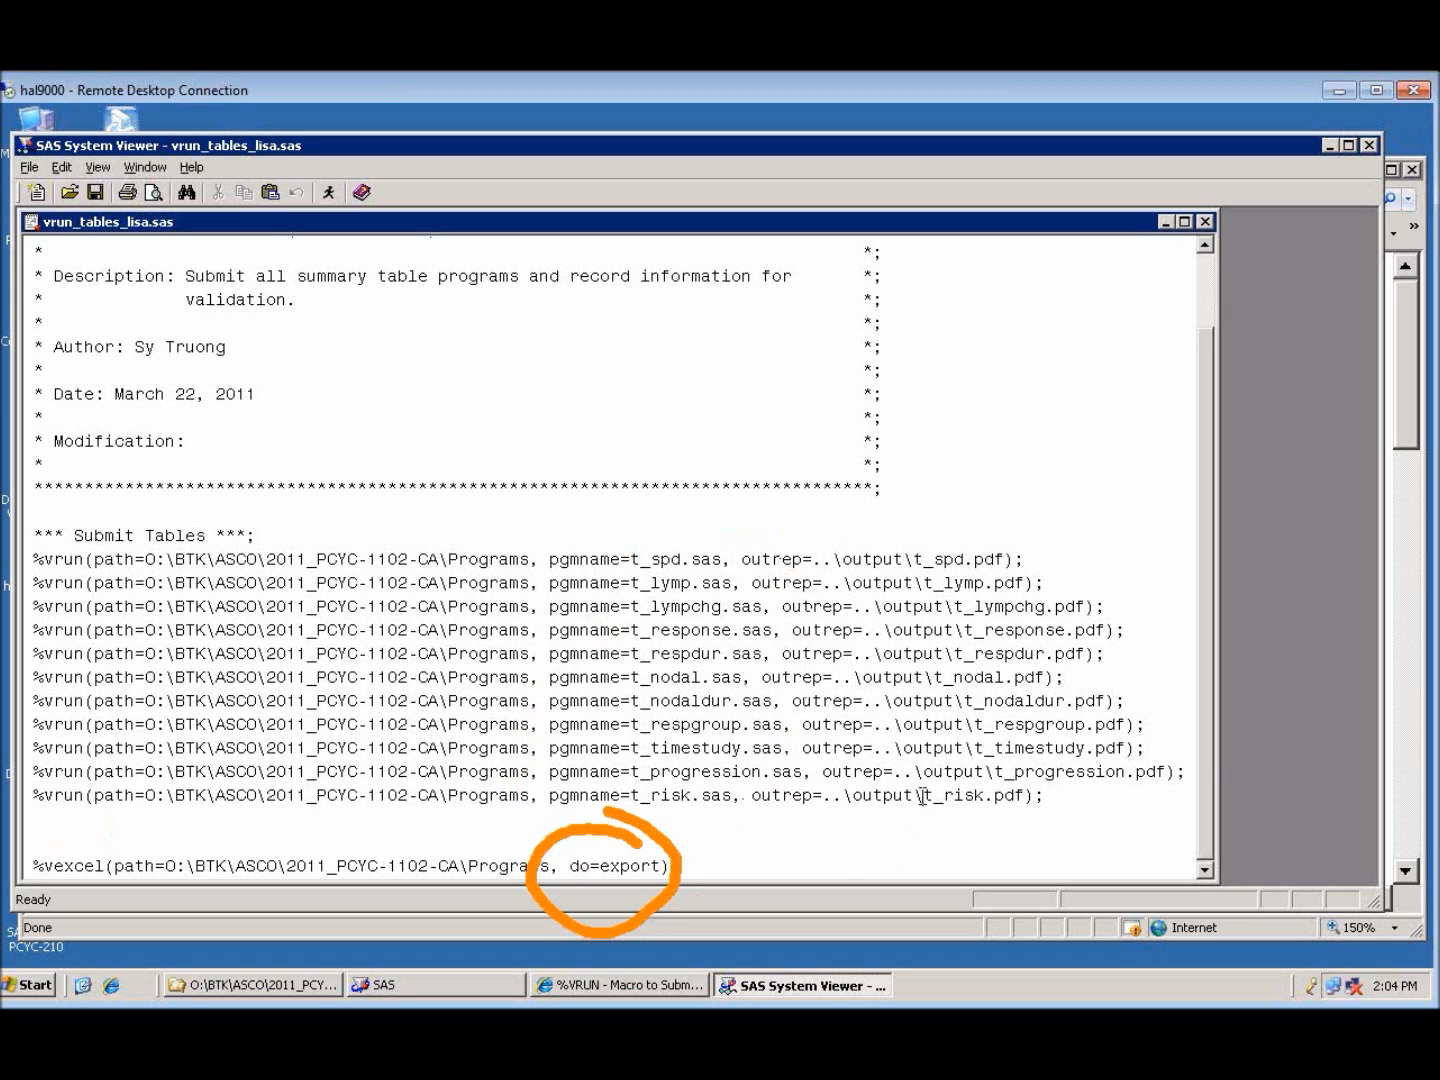
left_click(1369, 146)
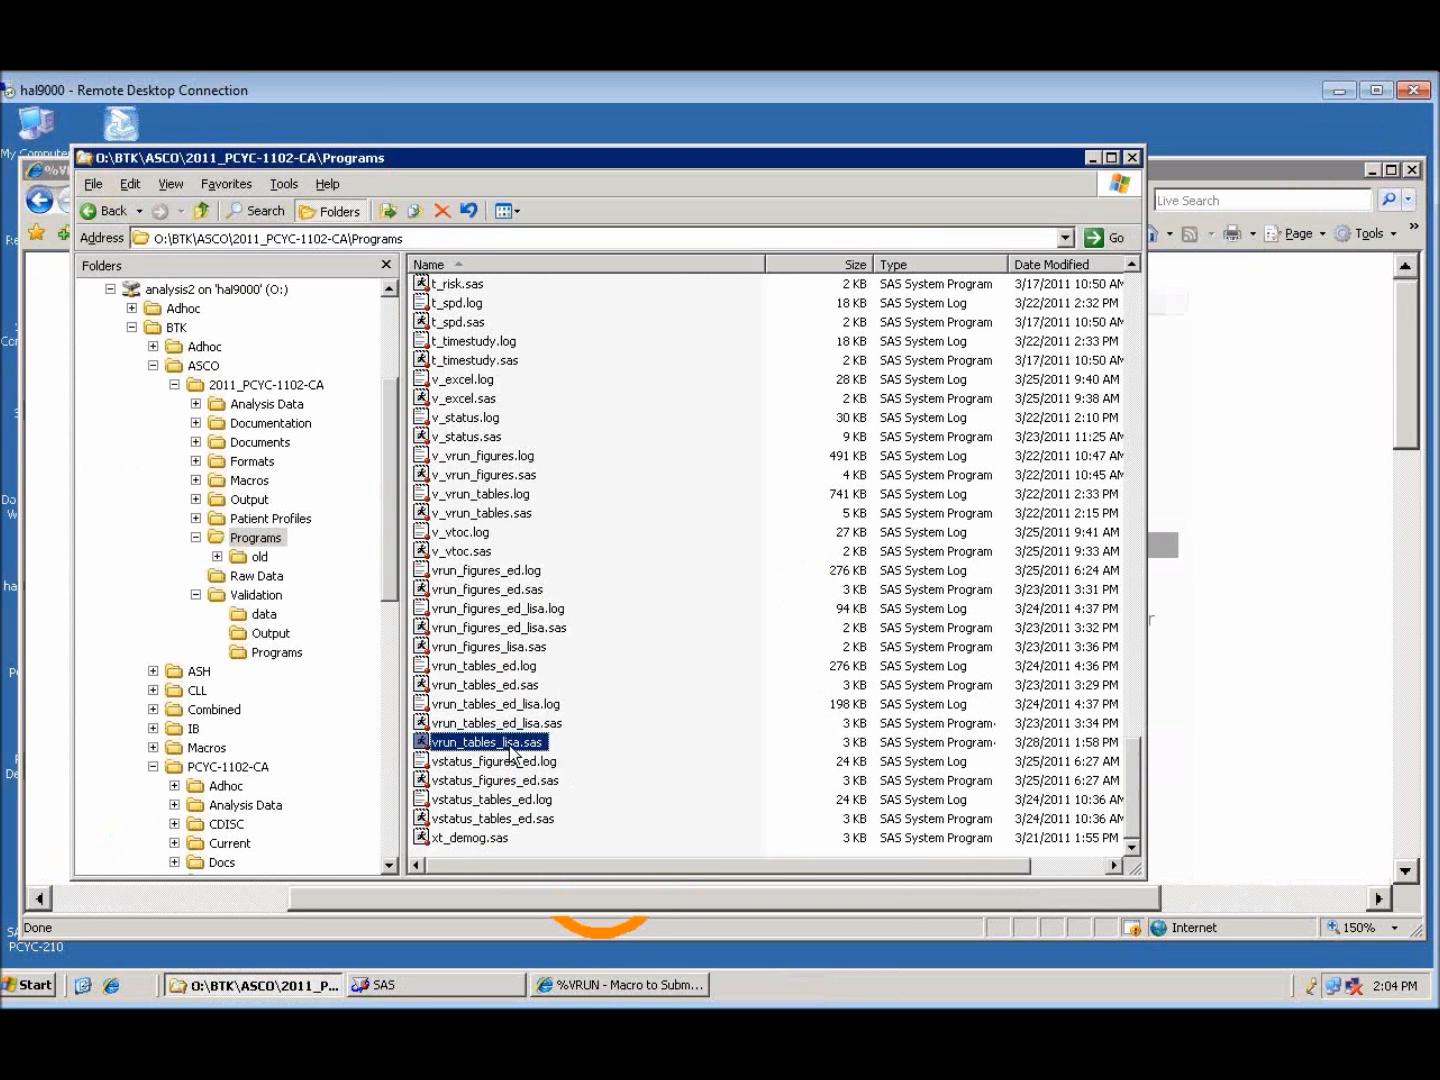
Step: Batch submit vrun_tables_lisa.sas with SAS v8.2 using the v8 engine and check the Programs folder for its log file
right_click(512, 751)
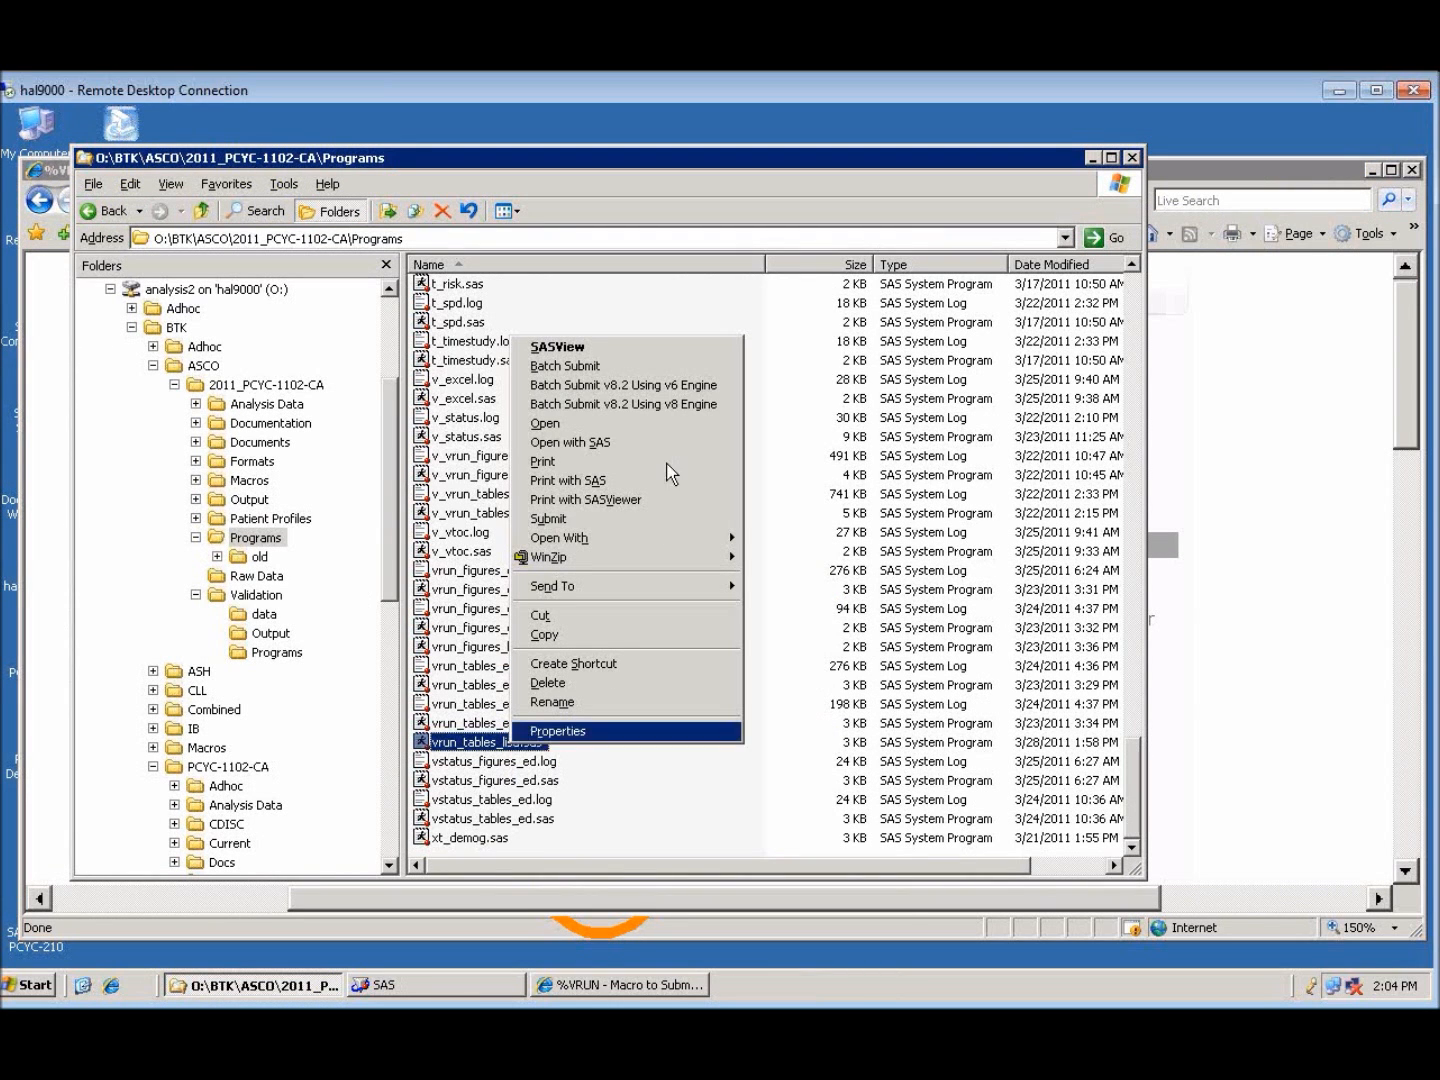
left_click(684, 409)
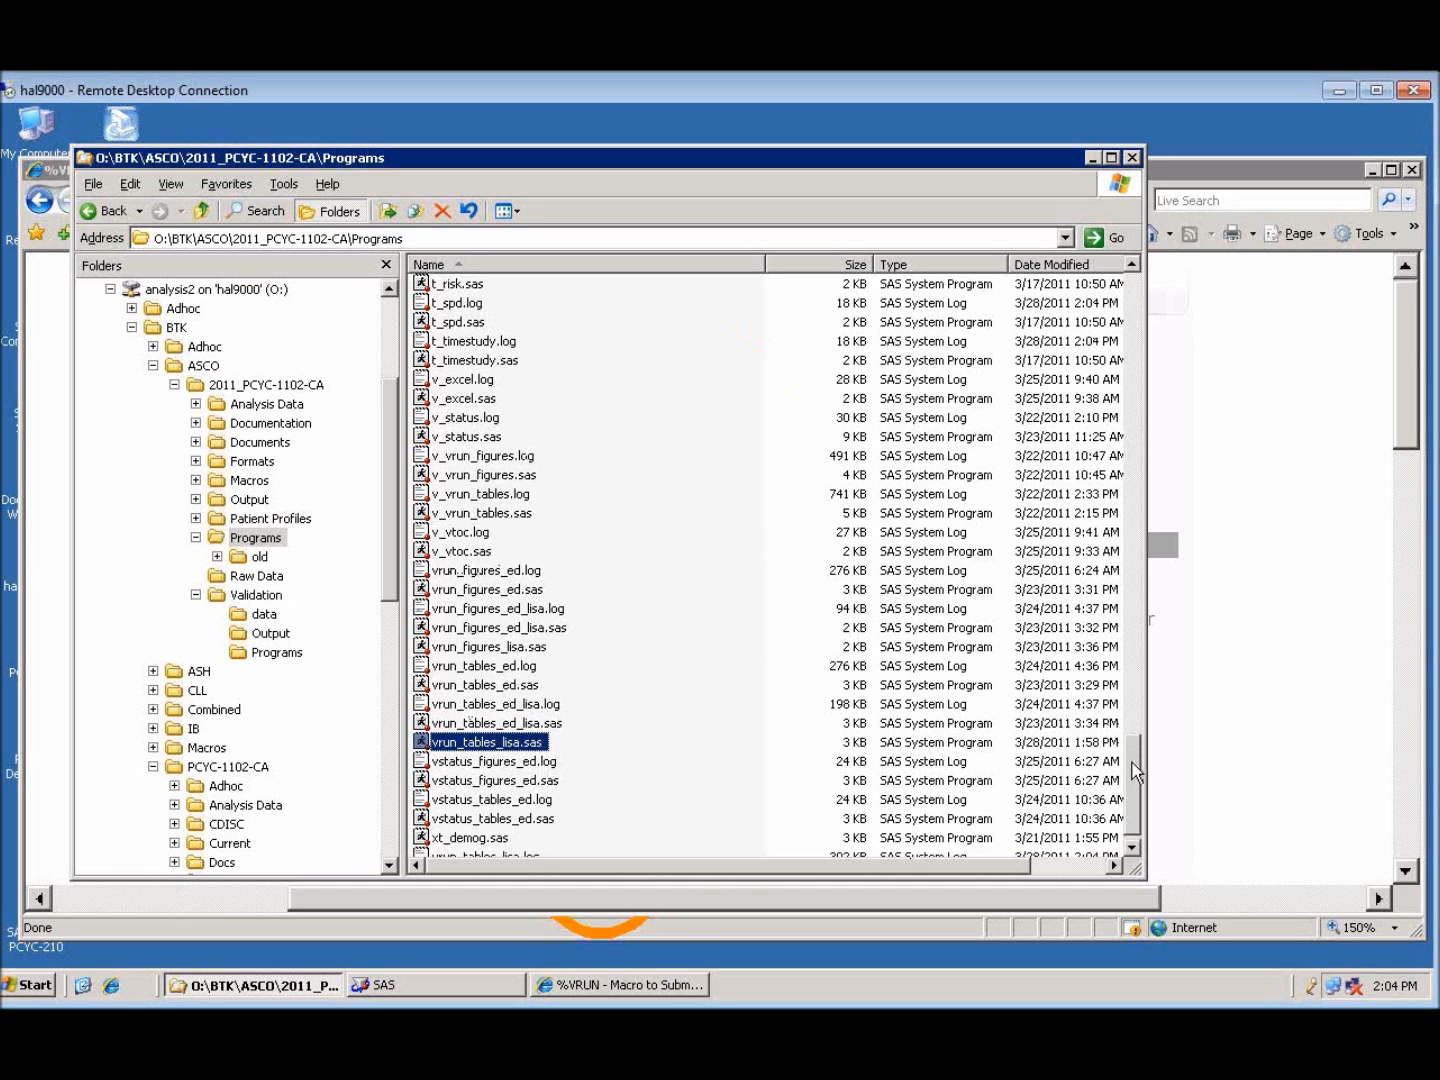
scroll(845, 851, "down", 1)
mouse_move(681, 828)
left_mouse_down()
mouse_move(563, 852)
mouse_move(552, 838)
mouse_move(603, 866)
left_mouse_up()
key("Escape")
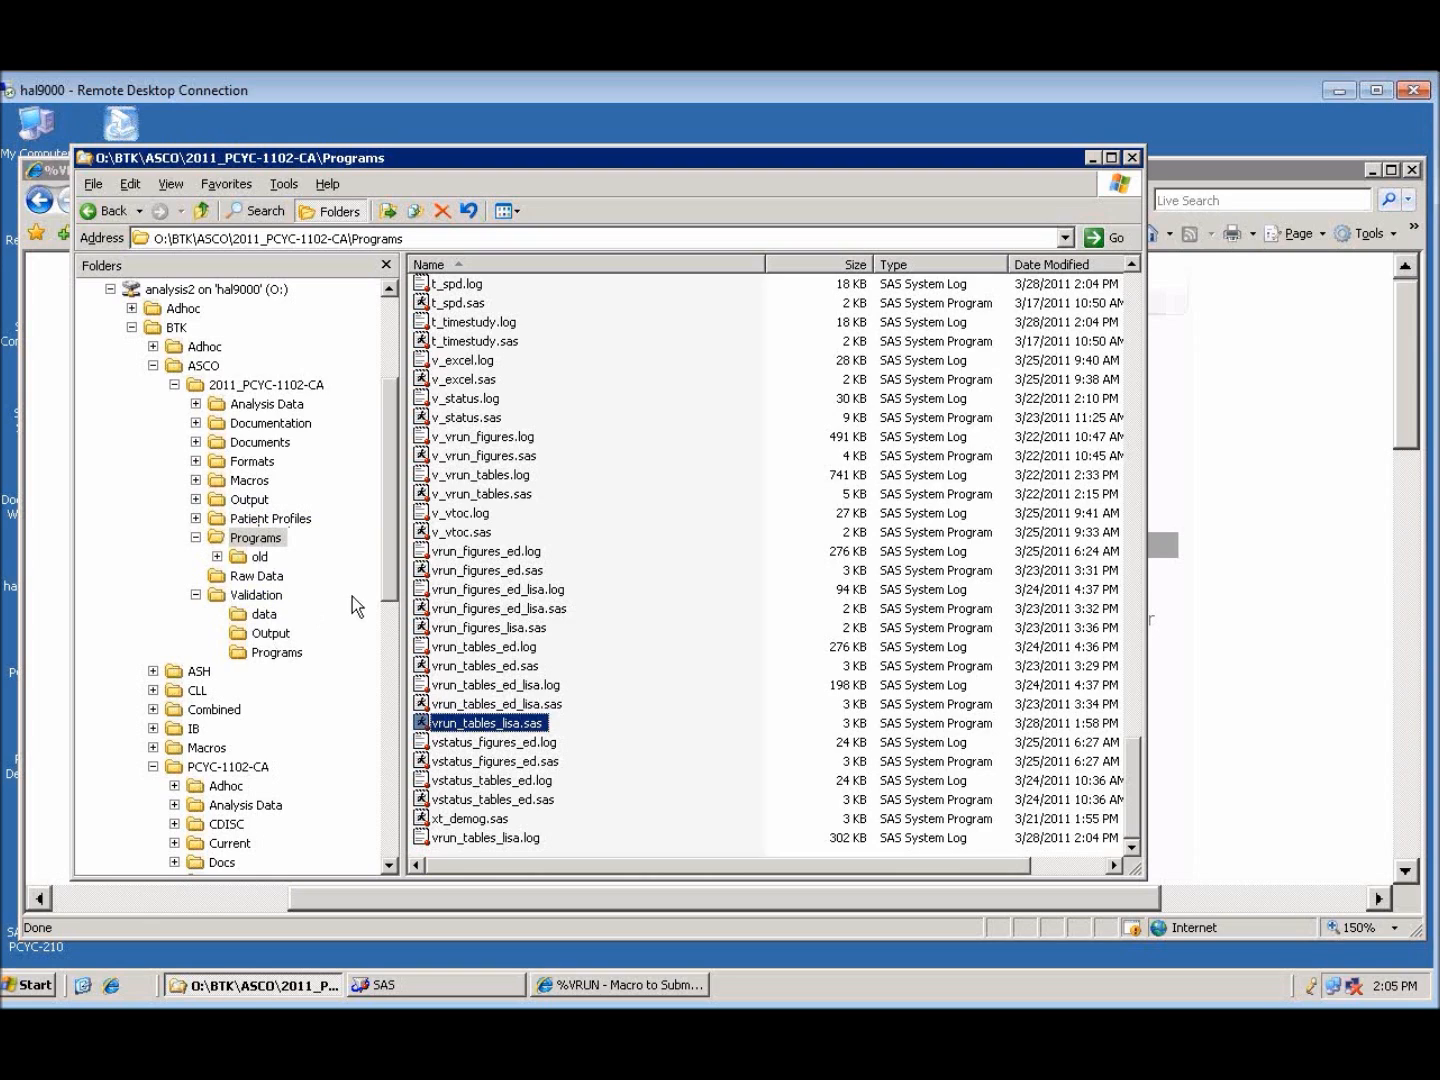
Step: Open the data folder under Validation and examine the valisas data sets and the valisas.xls file
left_click_drag(305, 590, 318, 610)
mouse_move(117, 558)
left_mouse_down()
mouse_move(202, 547)
mouse_move(190, 559)
left_mouse_up()
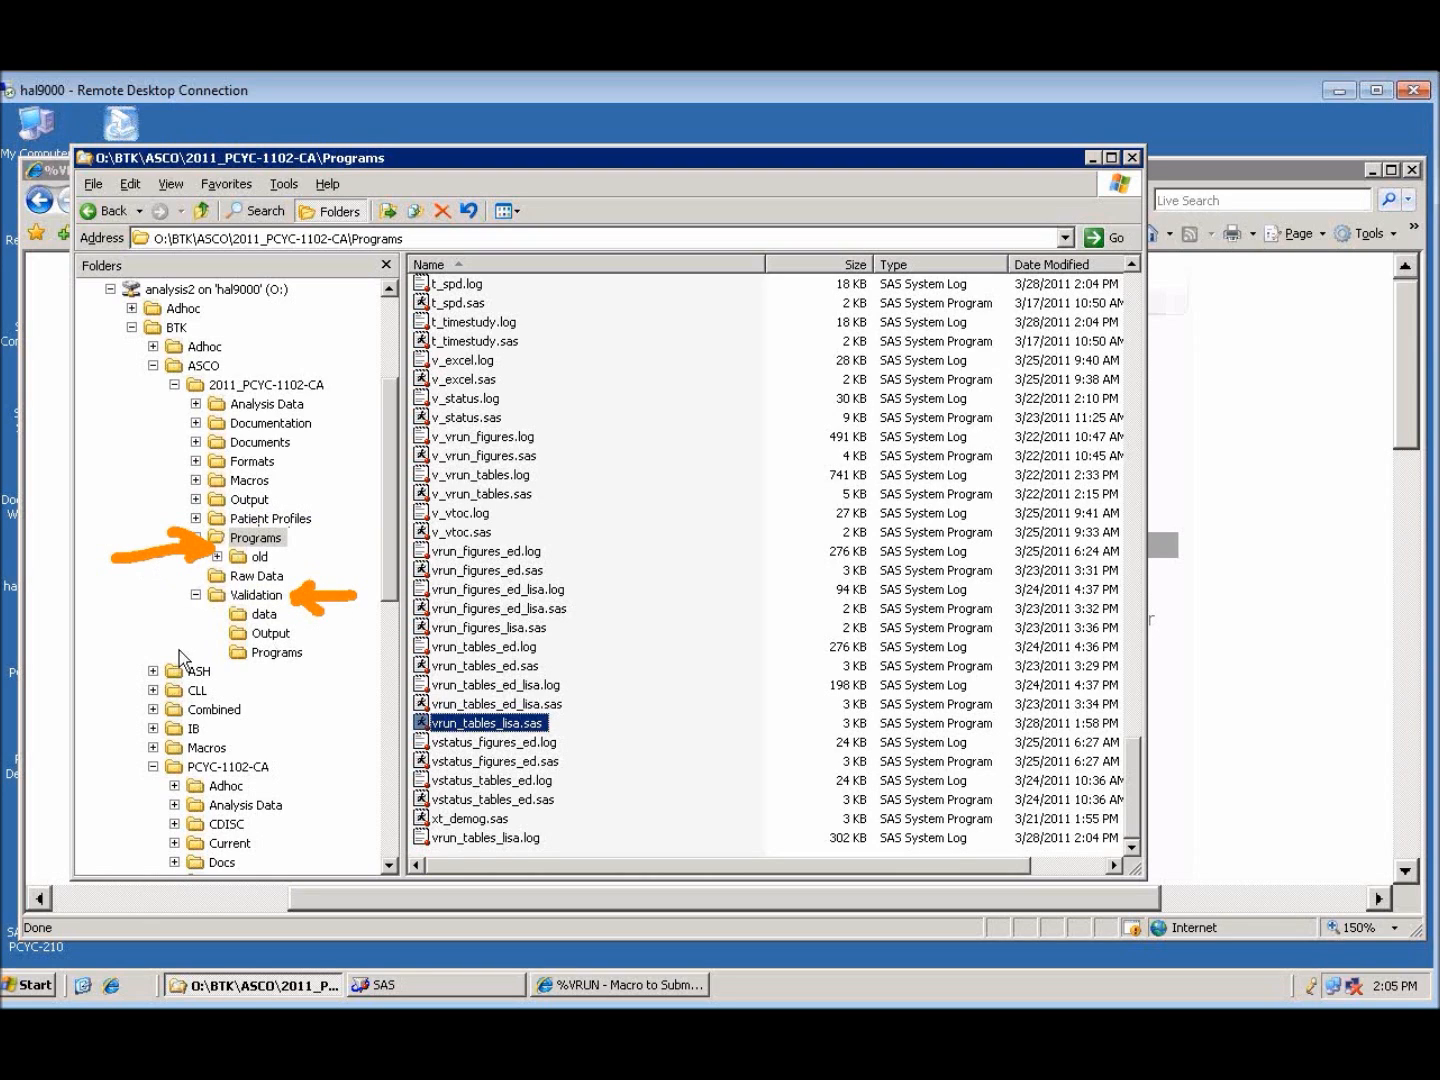
left_click_drag(226, 626, 219, 640)
left_click(265, 616)
mouse_move(608, 499)
left_mouse_down()
mouse_move(542, 480)
mouse_move(545, 492)
left_mouse_up()
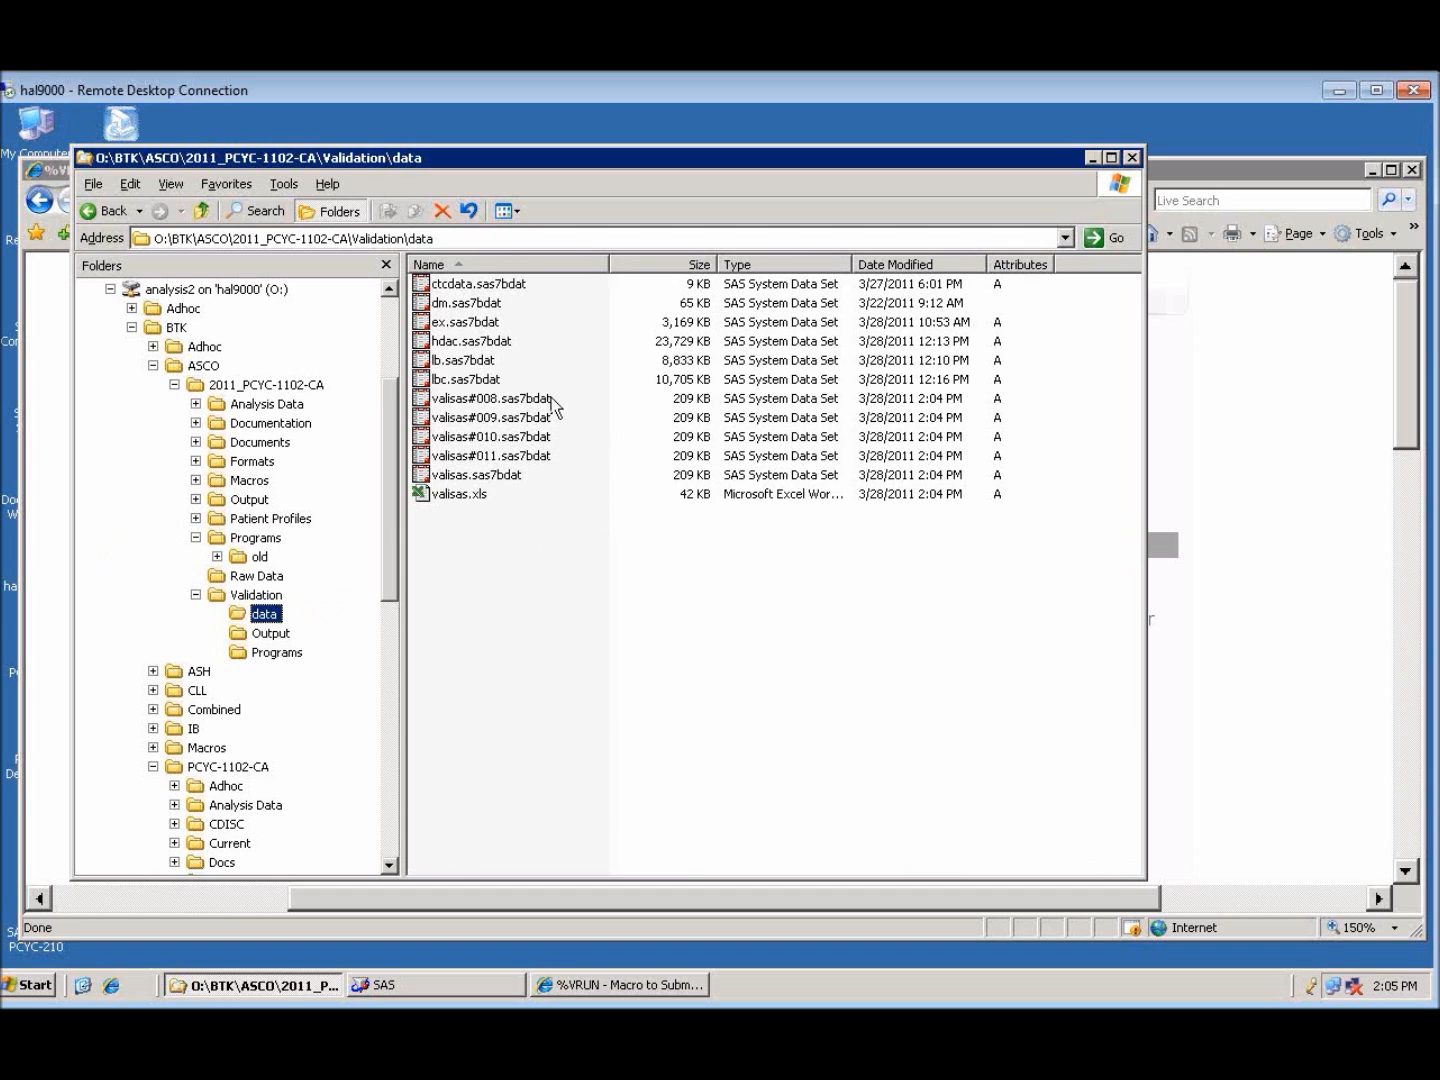
left_click_drag(568, 476, 563, 477)
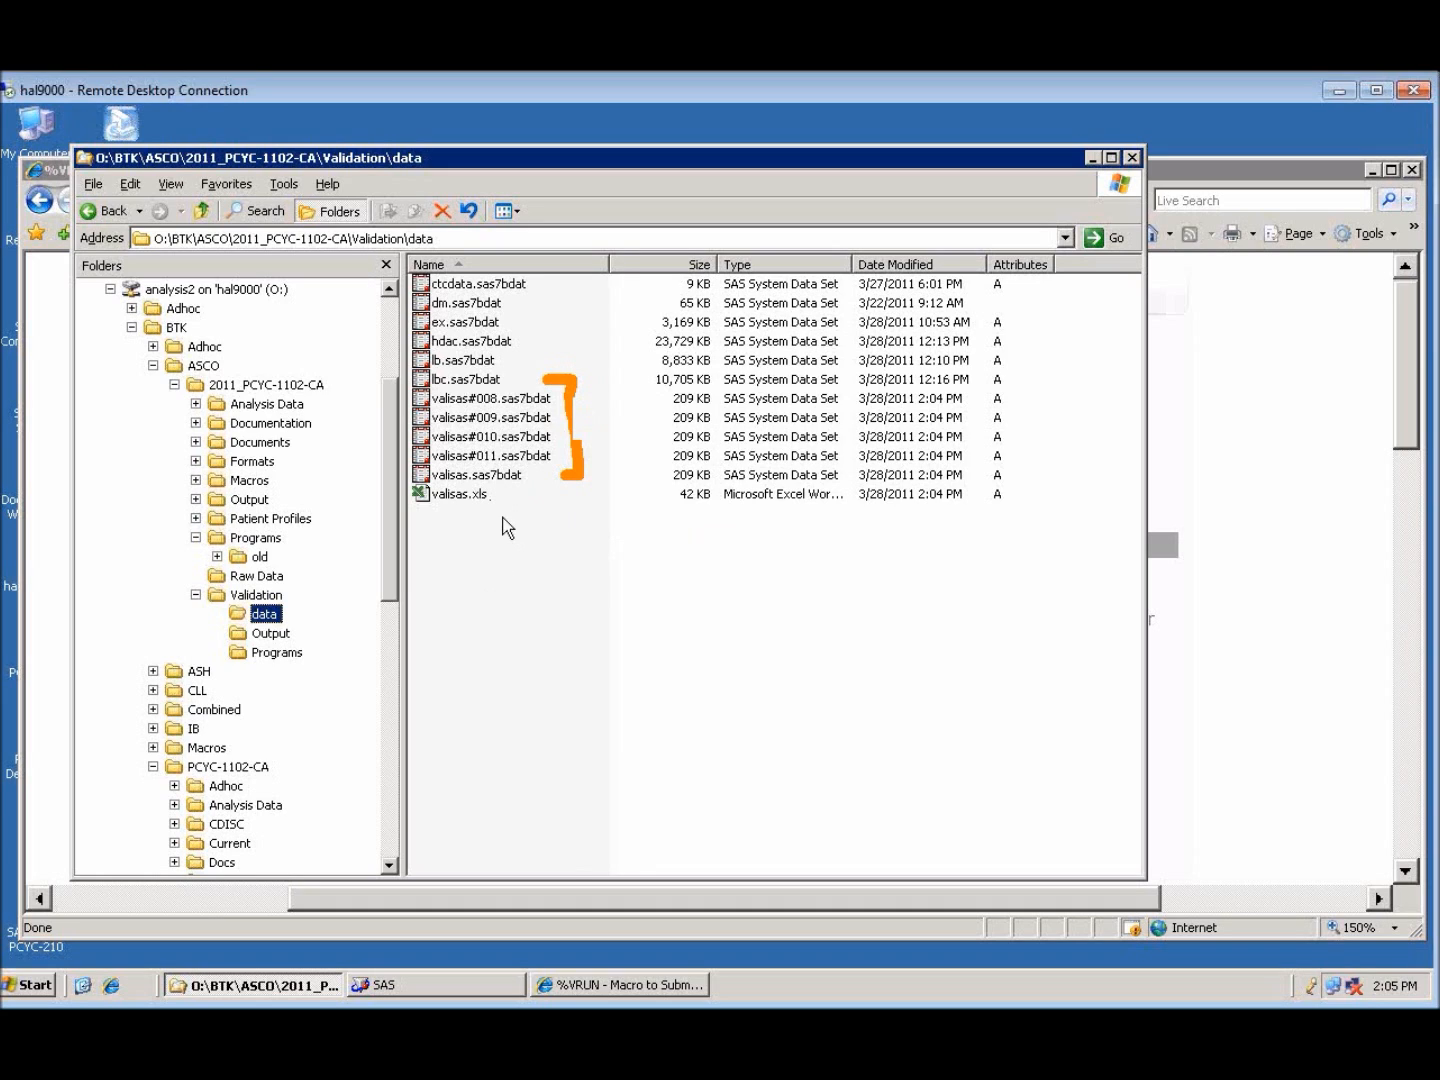
left_click_drag(470, 545, 499, 592)
key("Escape")
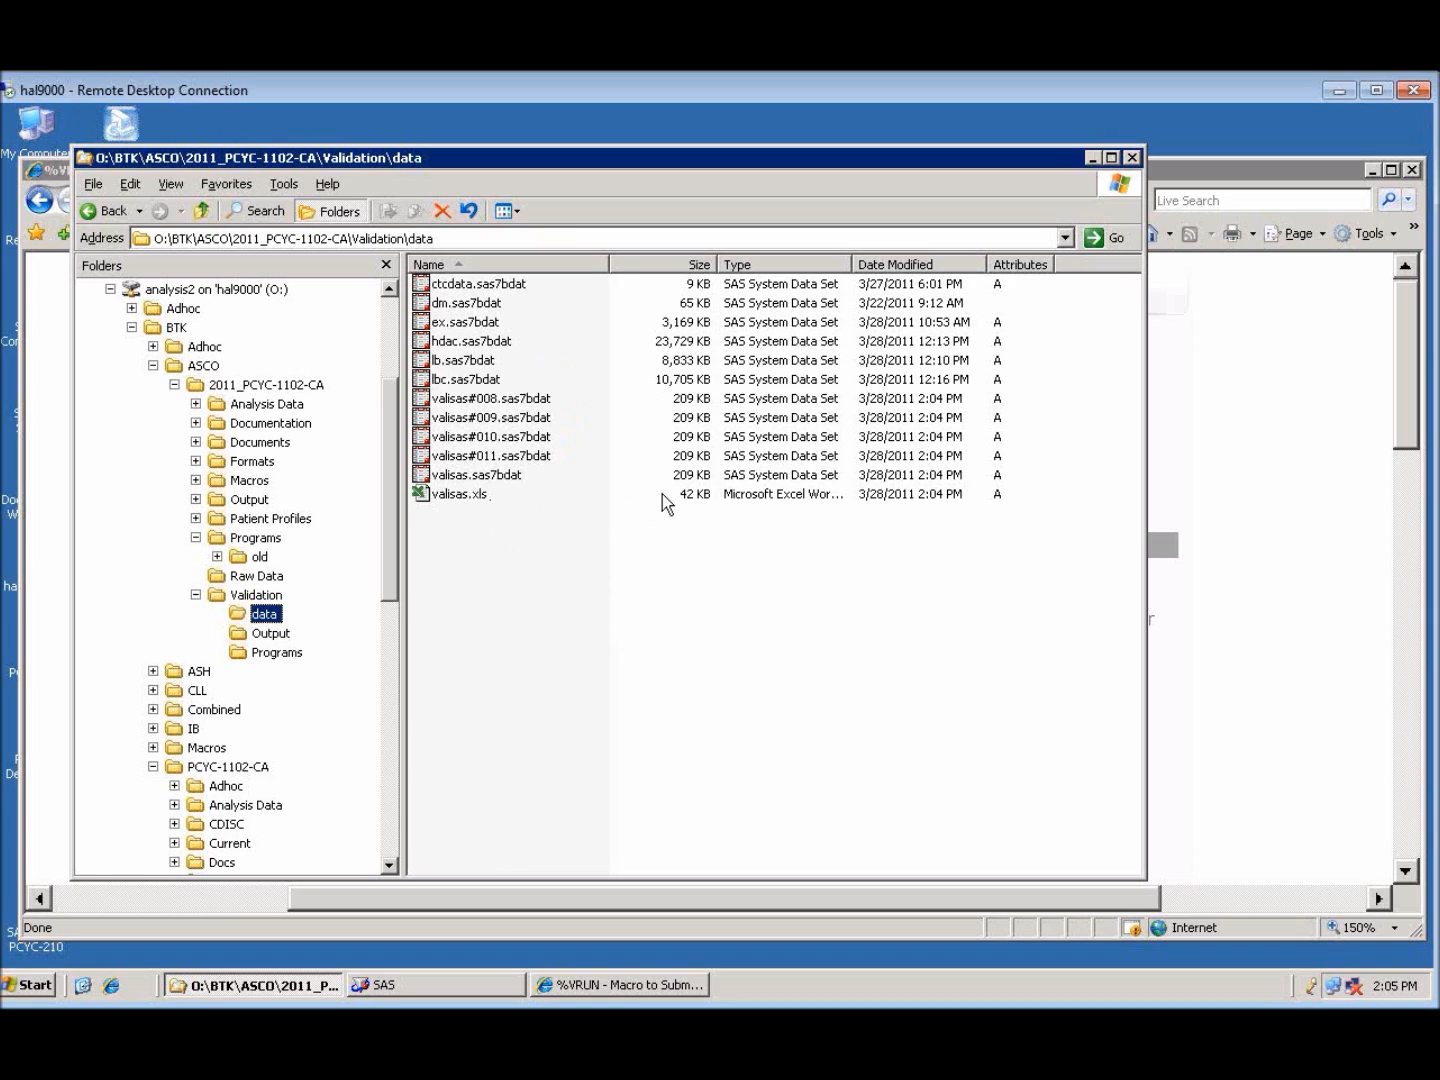
left_click_drag(585, 463, 579, 507)
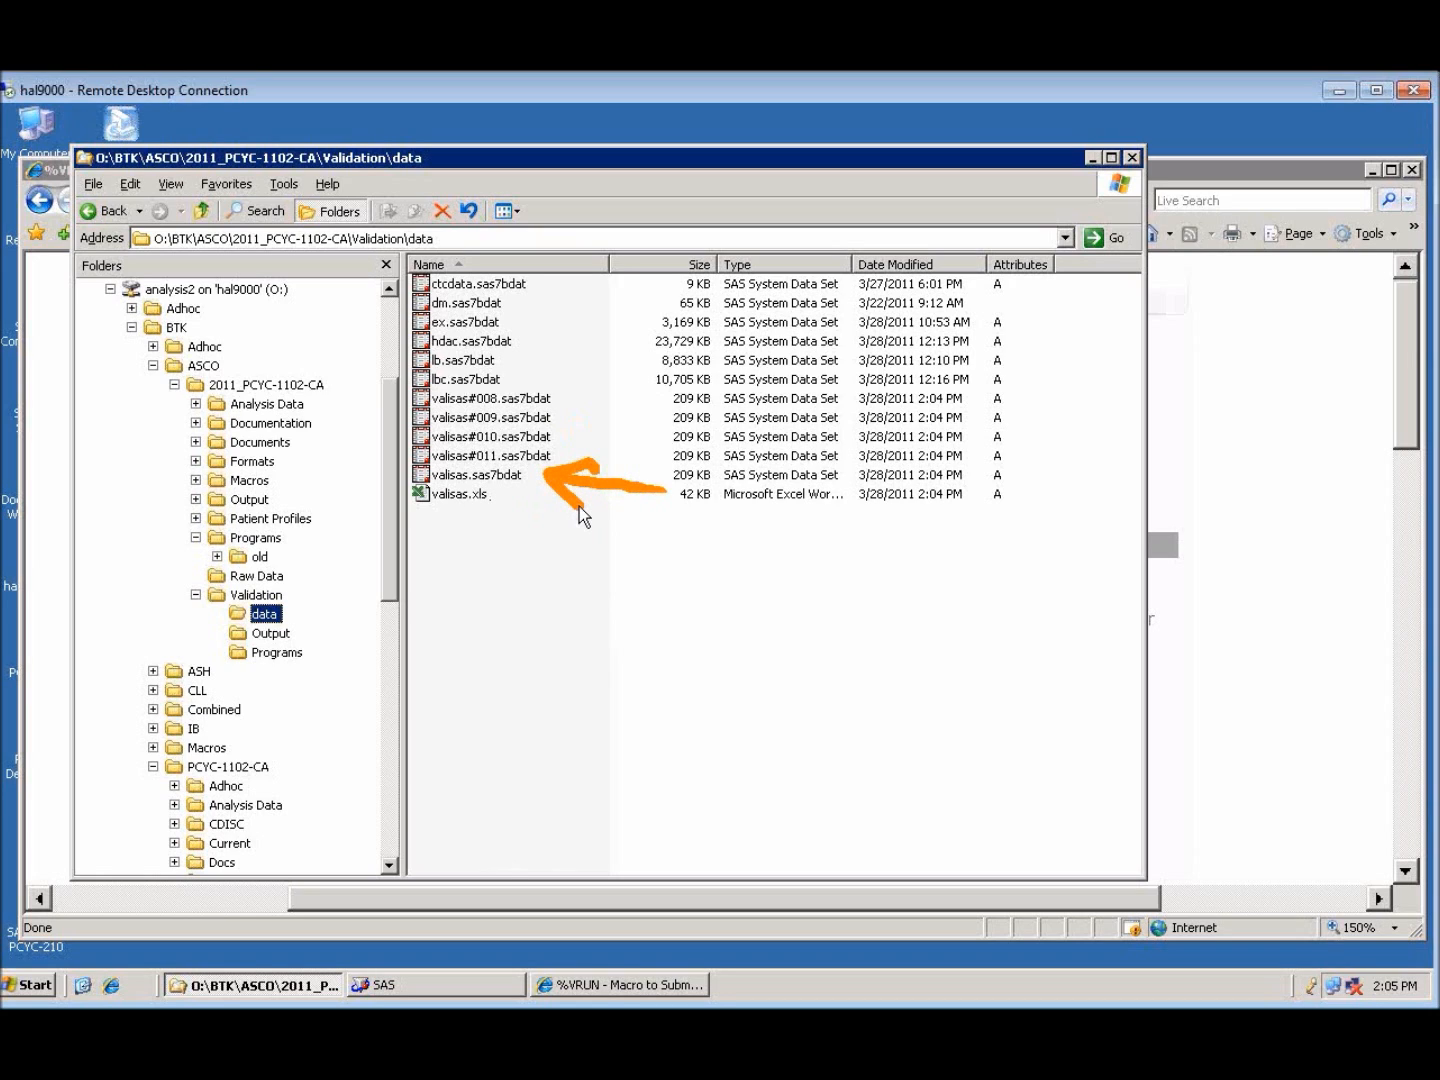
left_click(511, 480)
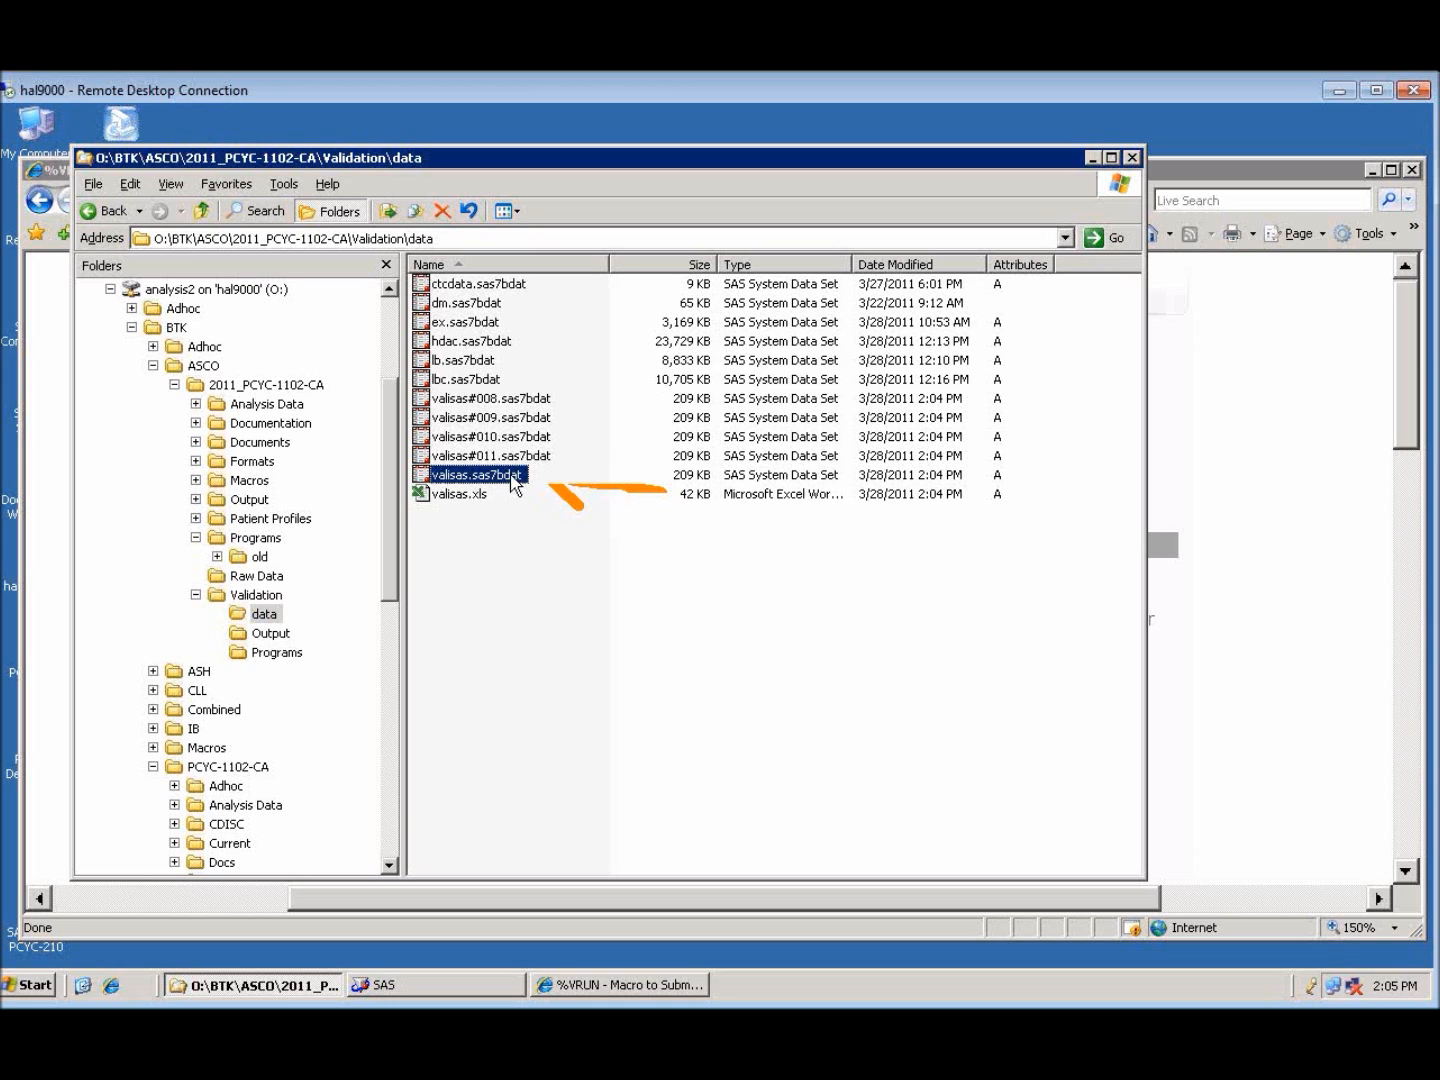
Step: Open valisas.xls in Excel and widen the datetime column I
double_click(441, 498)
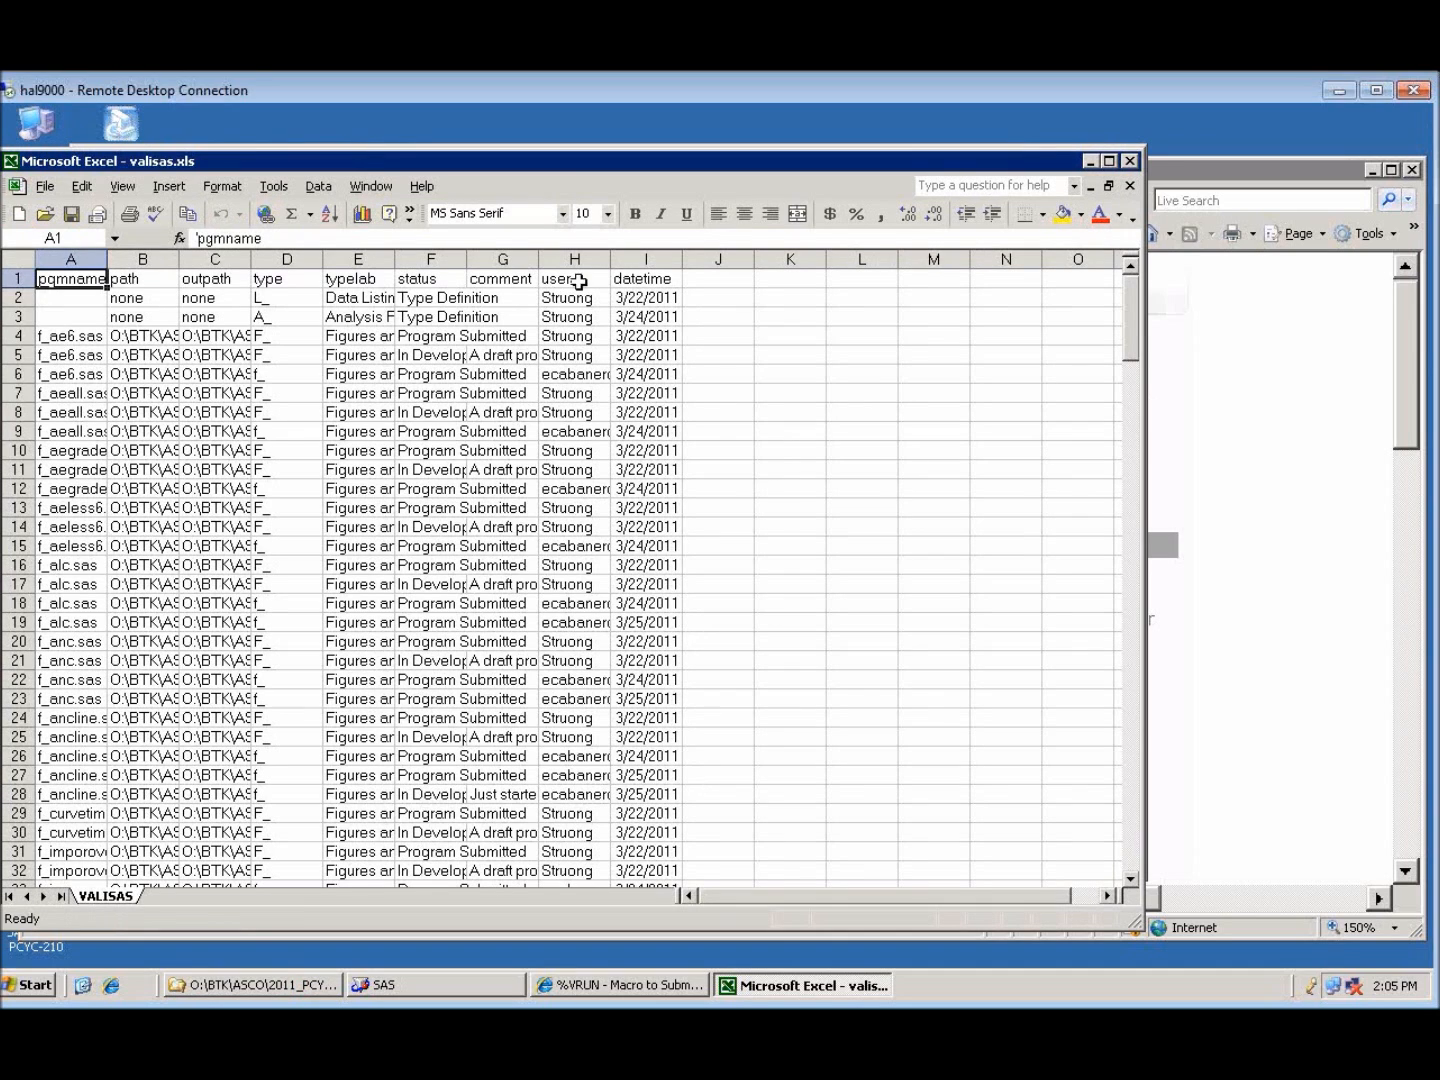
left_click_drag(1129, 352, 1113, 640)
left_click_drag(681, 259, 788, 259)
Step: Sort the entire valisas table in ascending order by the datetime column I and examine the most recent records at the end
left_click(721, 258)
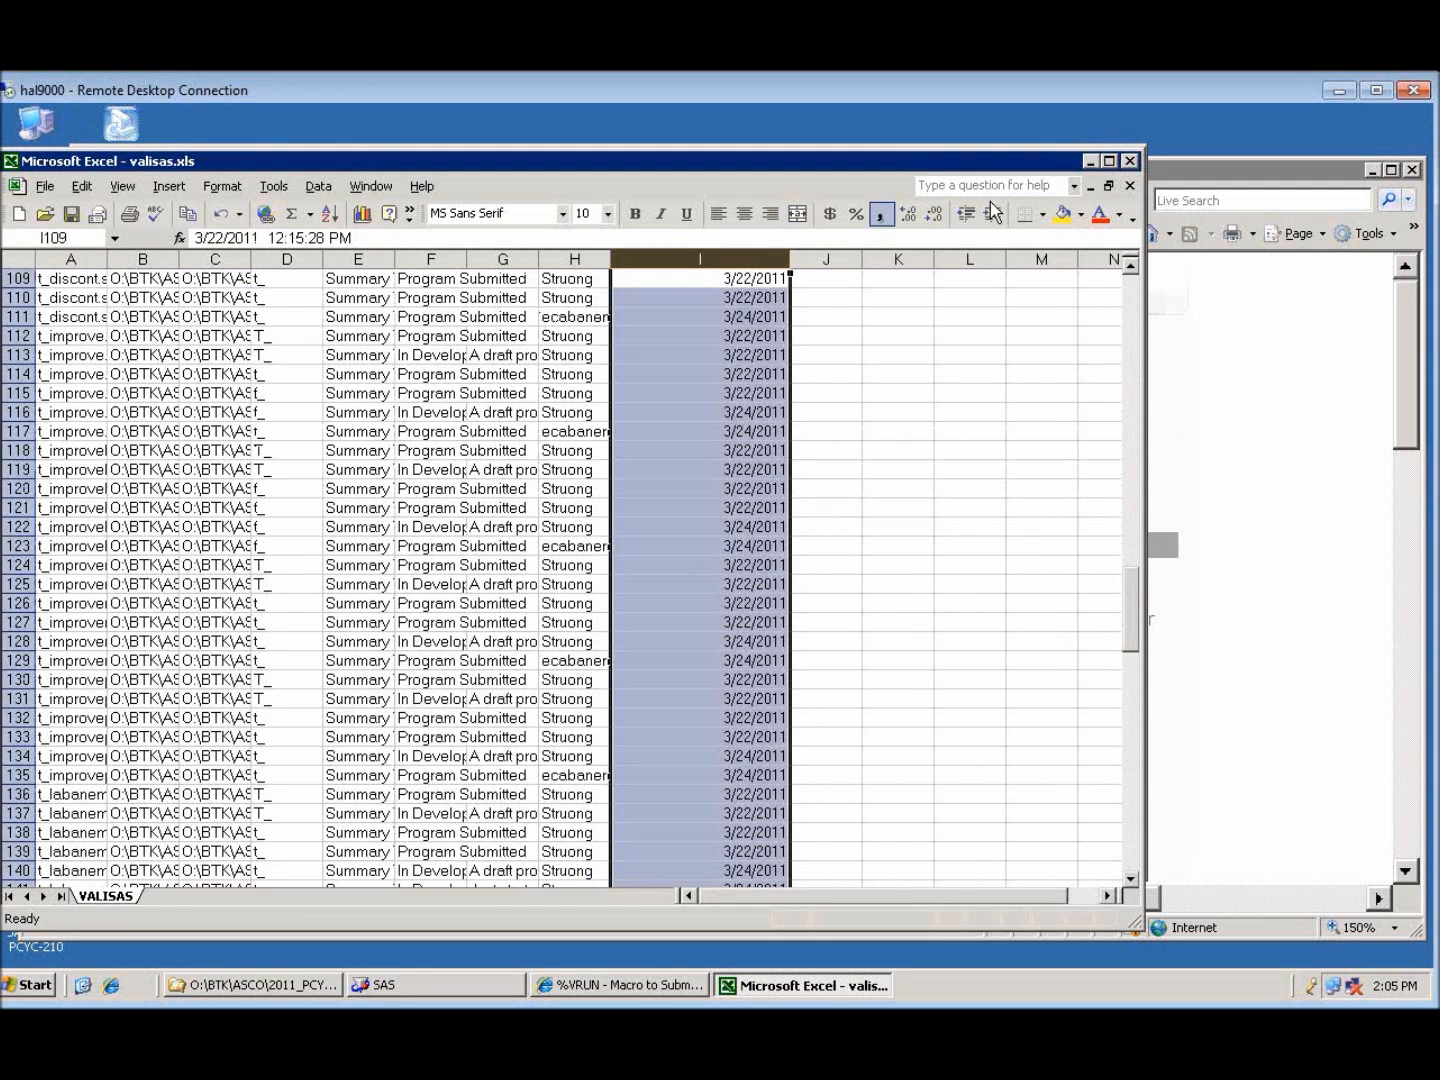
left_click(329, 213)
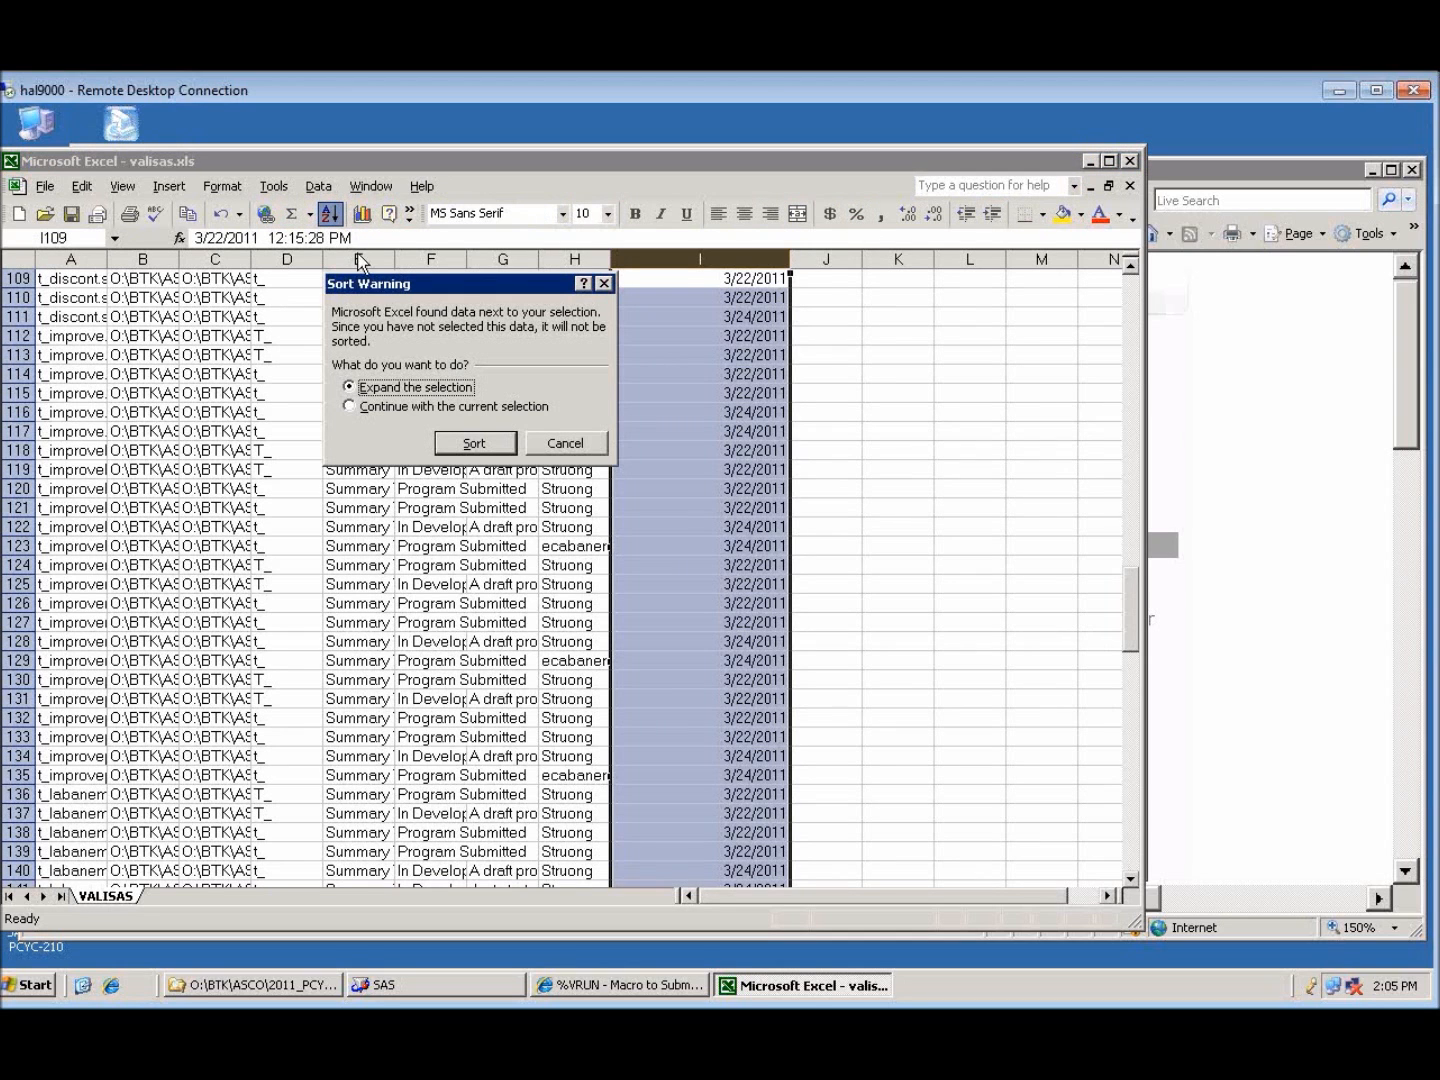
left_click(490, 446)
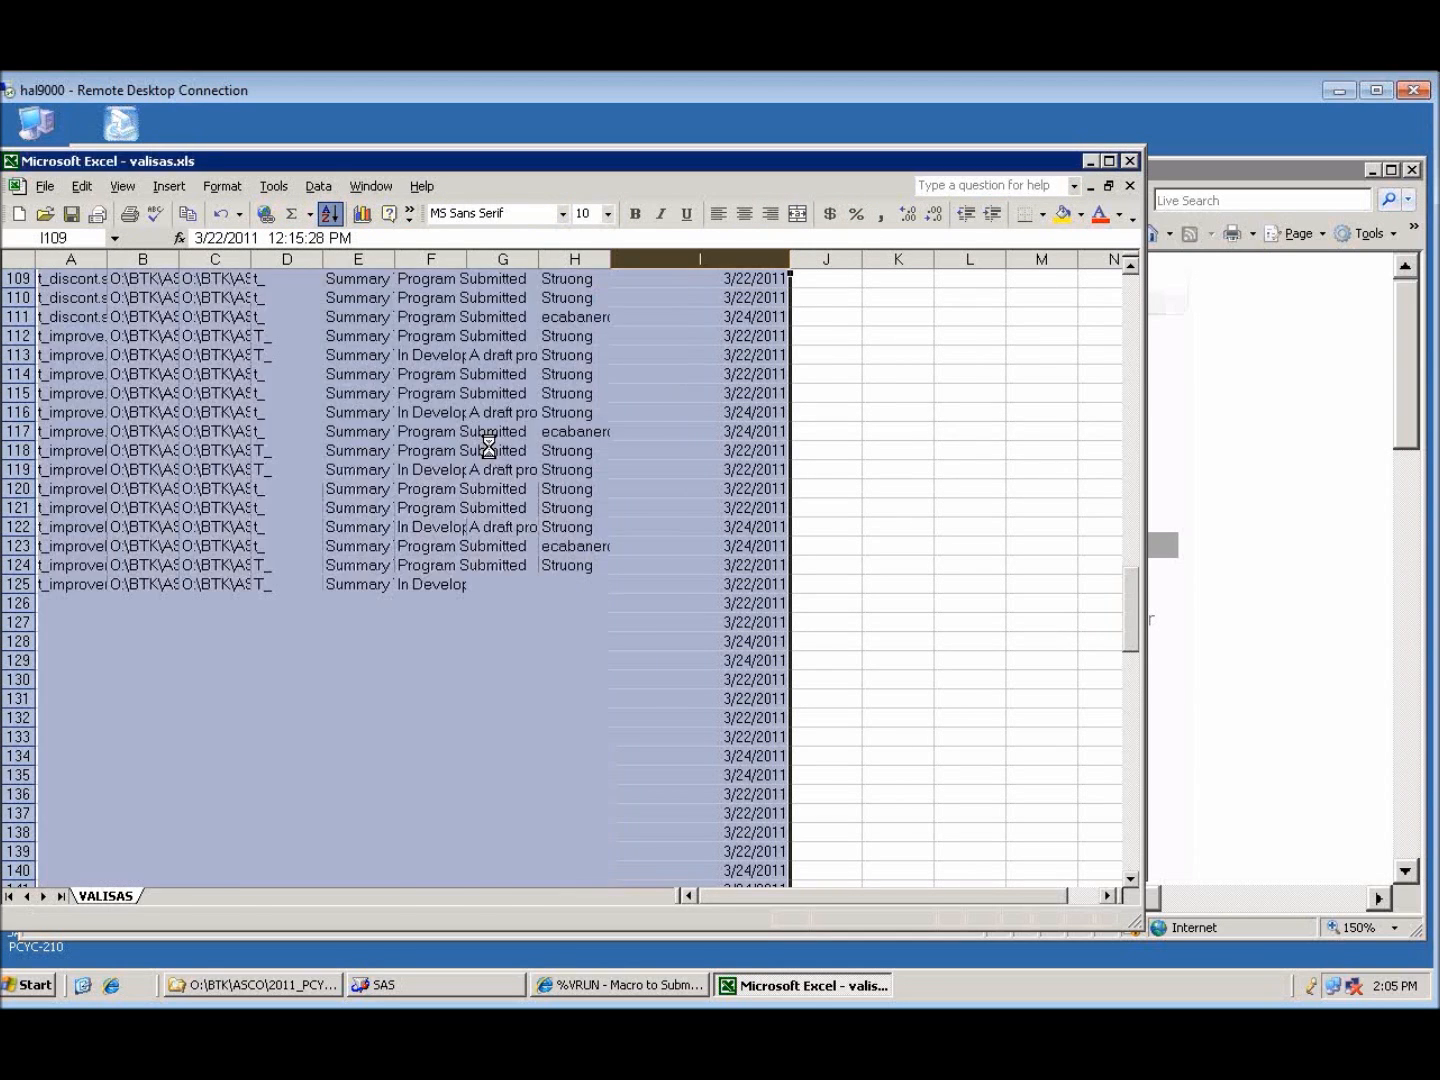
scroll(481, 446, "up", 5)
left_click(969, 661)
left_click_drag(1128, 604, 1120, 880)
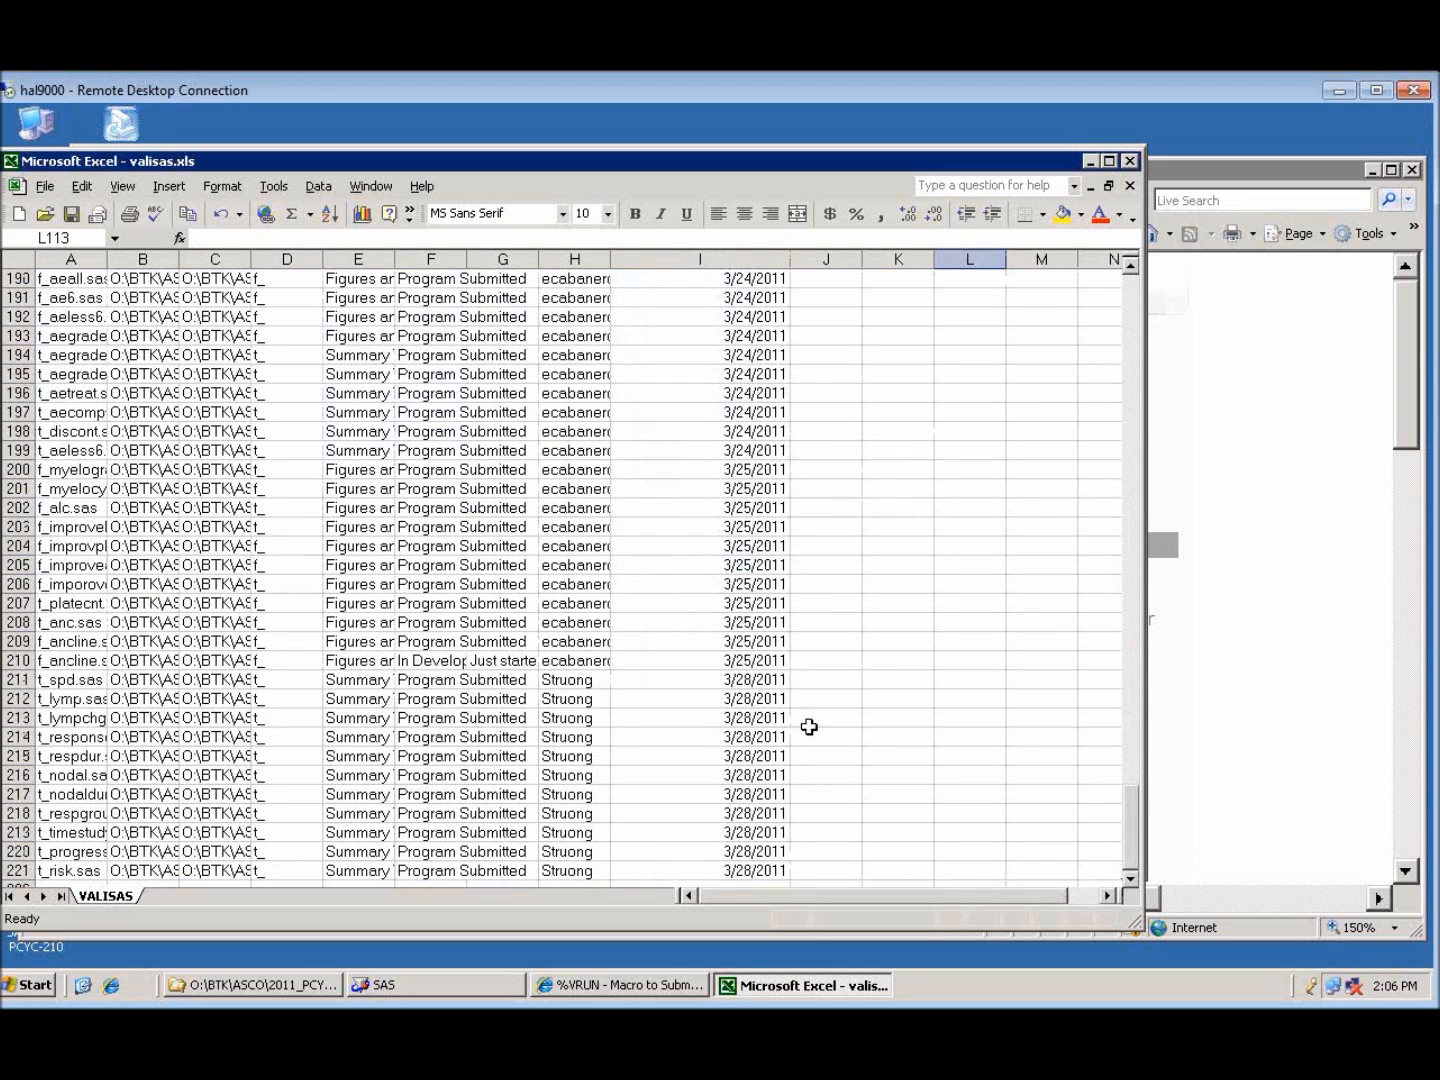
mouse_move(789, 675)
left_mouse_down()
mouse_move(840, 706)
mouse_move(845, 877)
mouse_move(821, 884)
left_mouse_up()
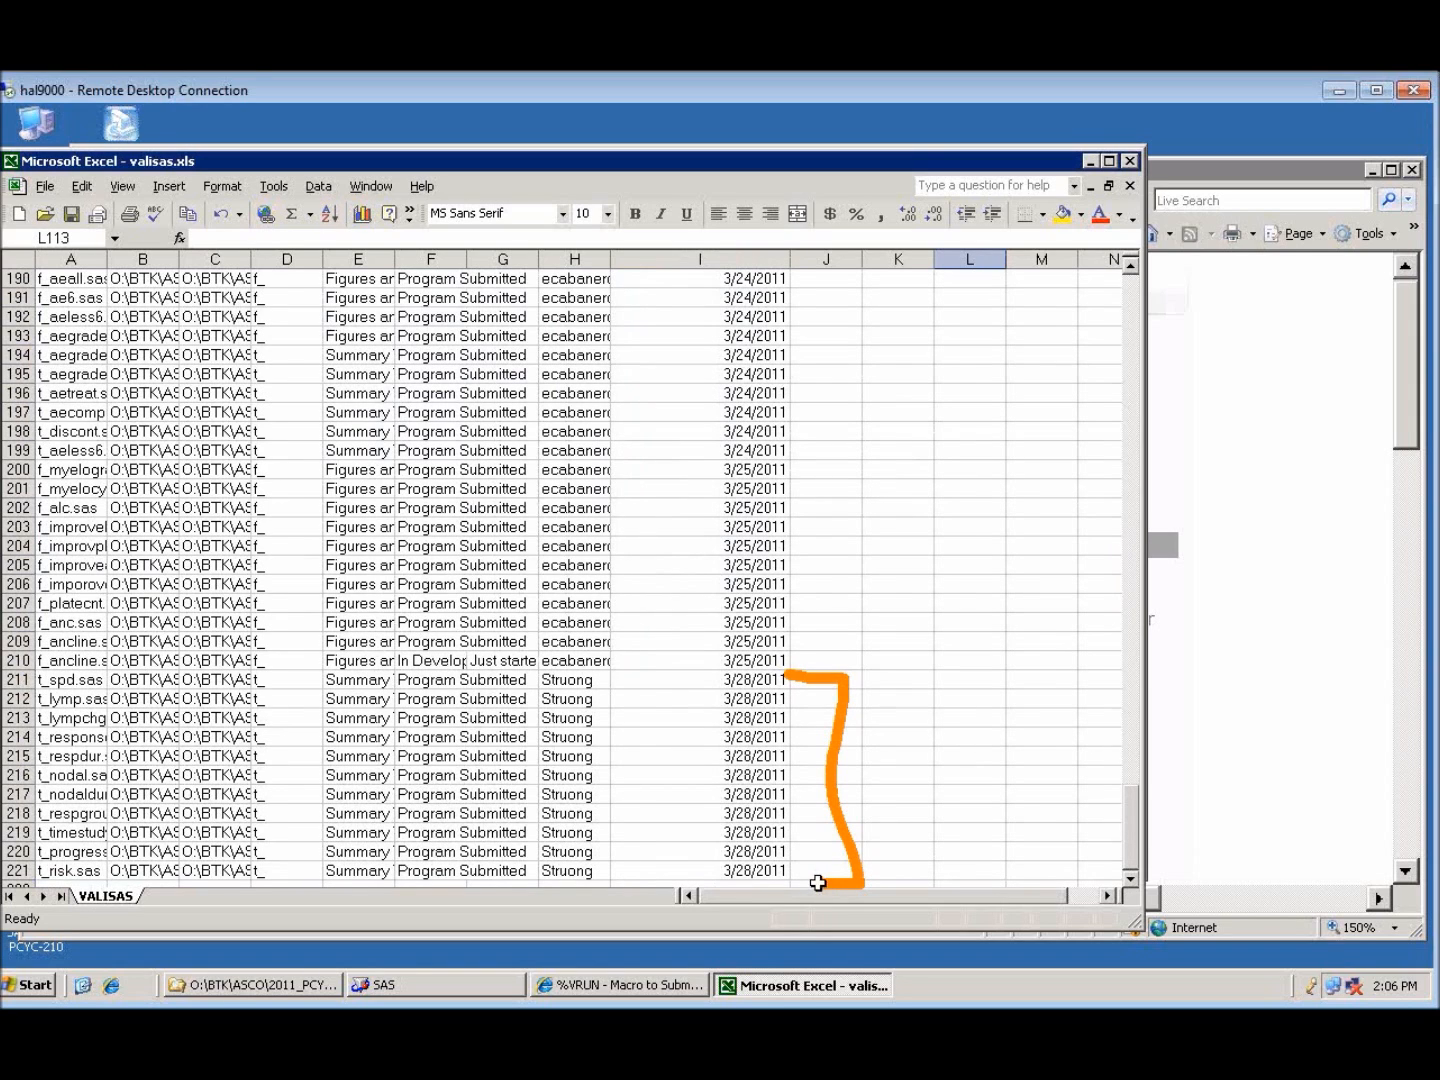
mouse_move(705, 659)
left_mouse_down()
mouse_move(633, 656)
mouse_move(659, 691)
left_mouse_up()
Step: Widen the comment column G and status column F, and examine the comments and statuses of the first and last records
left_click_drag(536, 261, 637, 261)
left_click_drag(464, 257, 558, 259)
mouse_move(655, 409)
left_mouse_down()
mouse_move(514, 505)
mouse_move(568, 550)
left_mouse_up()
mouse_move(645, 672)
left_mouse_down()
mouse_move(545, 779)
mouse_move(740, 763)
mouse_move(648, 671)
left_mouse_up()
left_click_drag(1160, 751, 1163, 280)
mouse_move(700, 277)
left_mouse_down()
mouse_move(634, 275)
mouse_move(676, 304)
left_mouse_up()
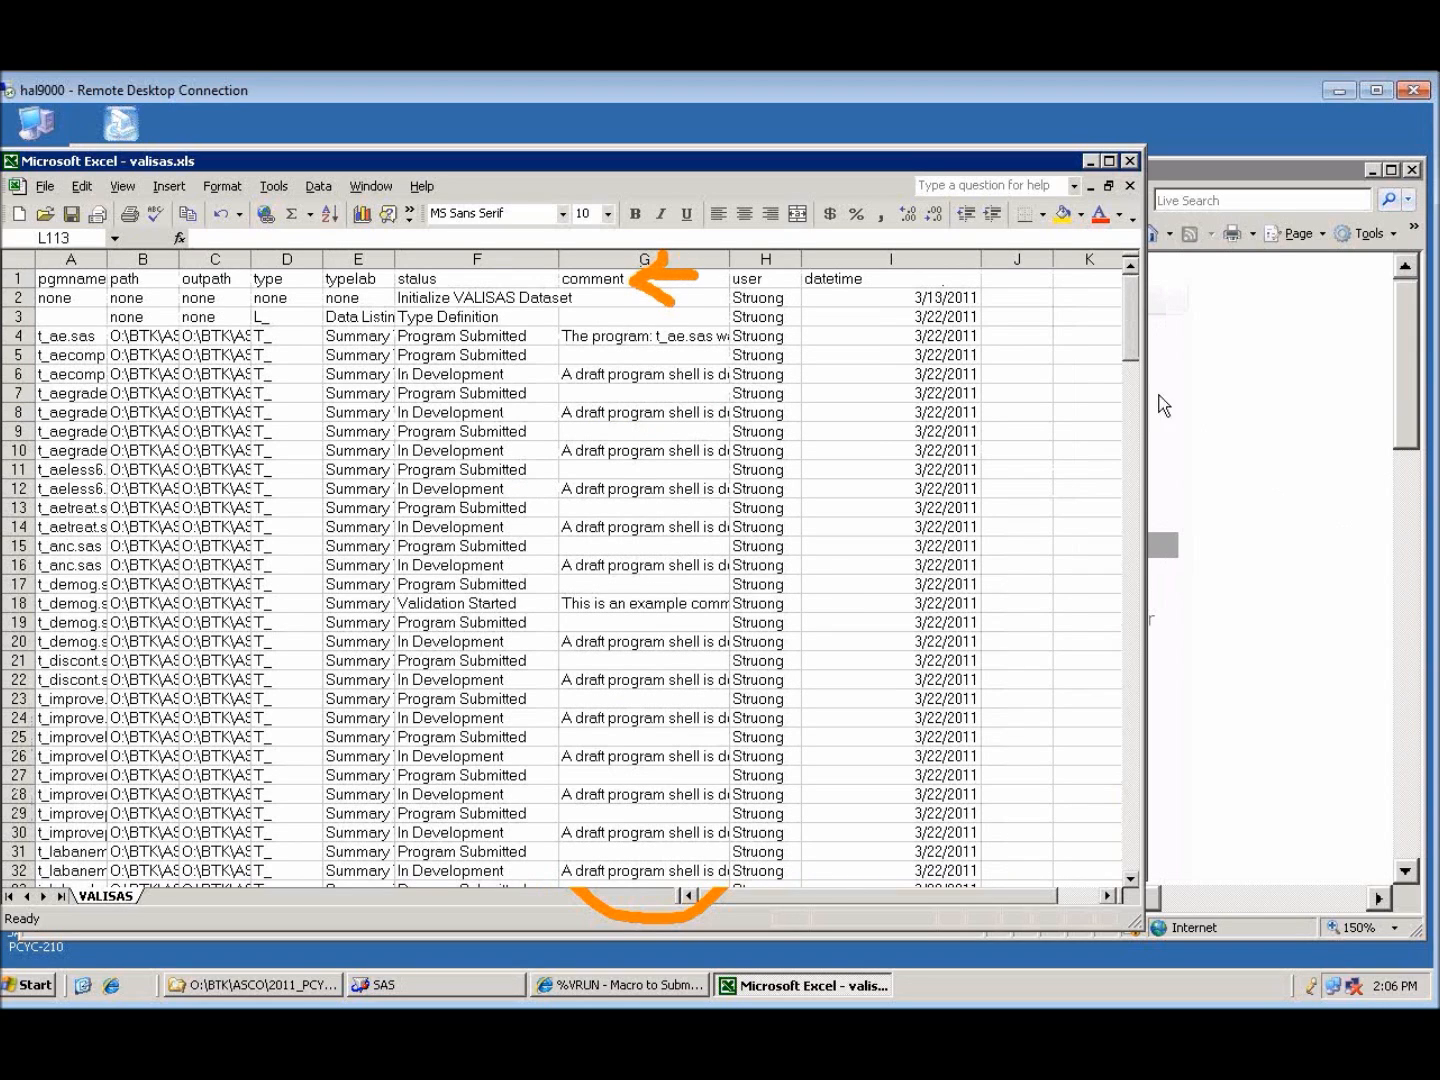
left_click_drag(1127, 346, 1164, 842)
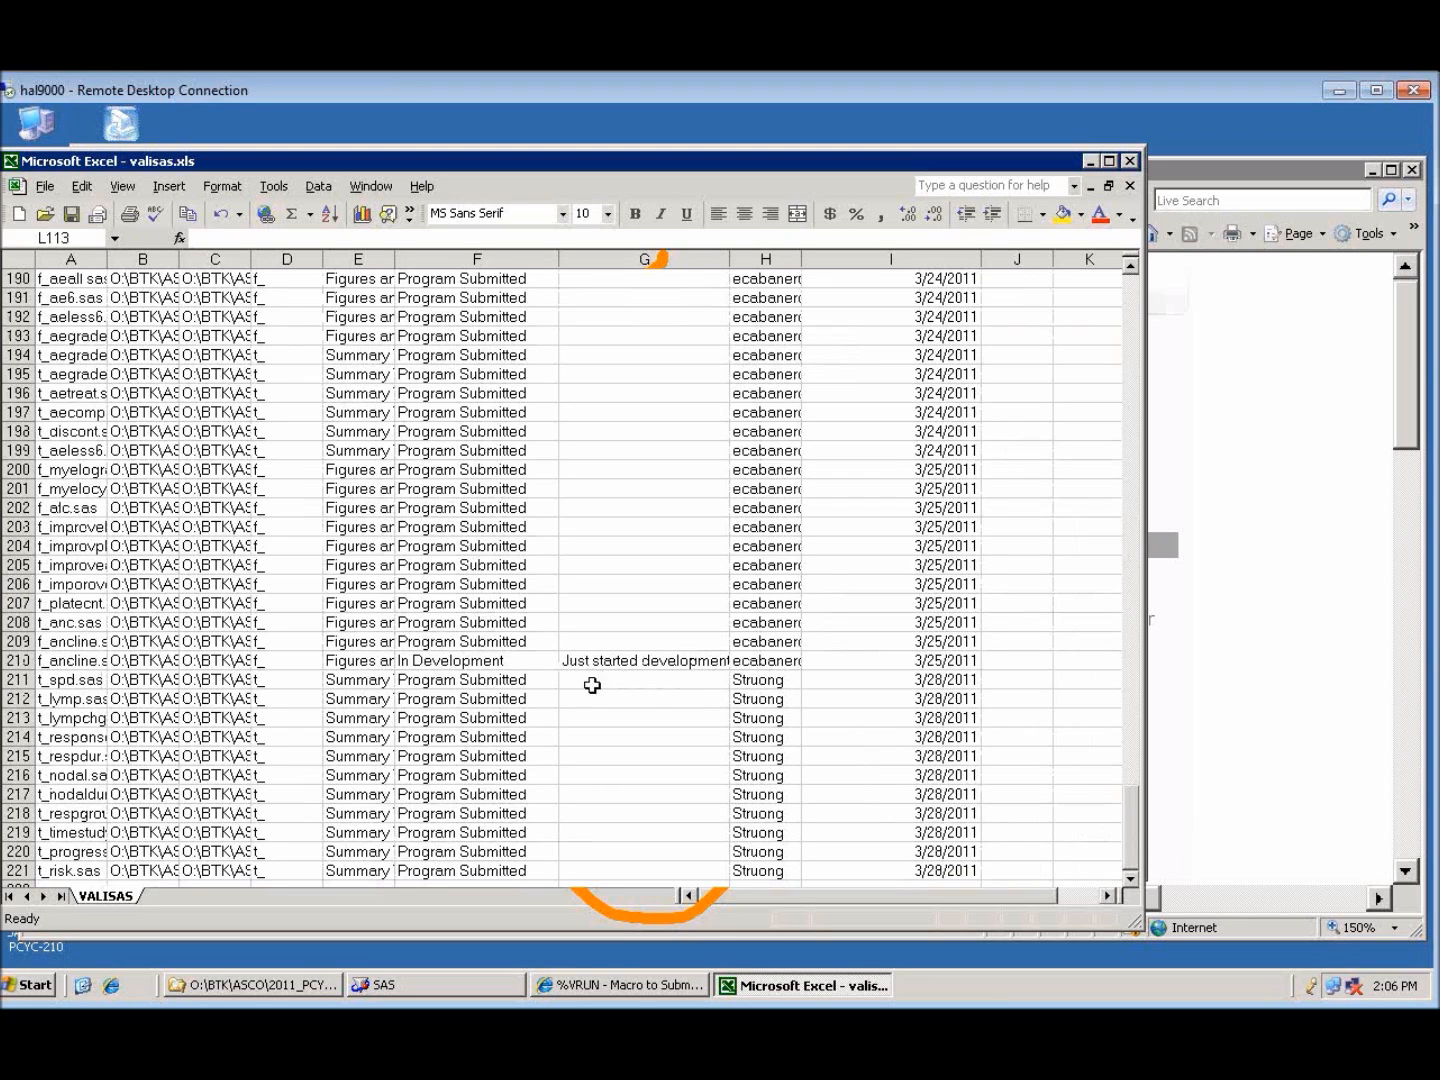
mouse_move(604, 672)
left_mouse_down()
mouse_move(740, 760)
mouse_move(642, 698)
left_mouse_up()
mouse_move(806, 612)
left_mouse_down()
mouse_move(707, 665)
mouse_move(722, 673)
left_mouse_up()
key("Escape")
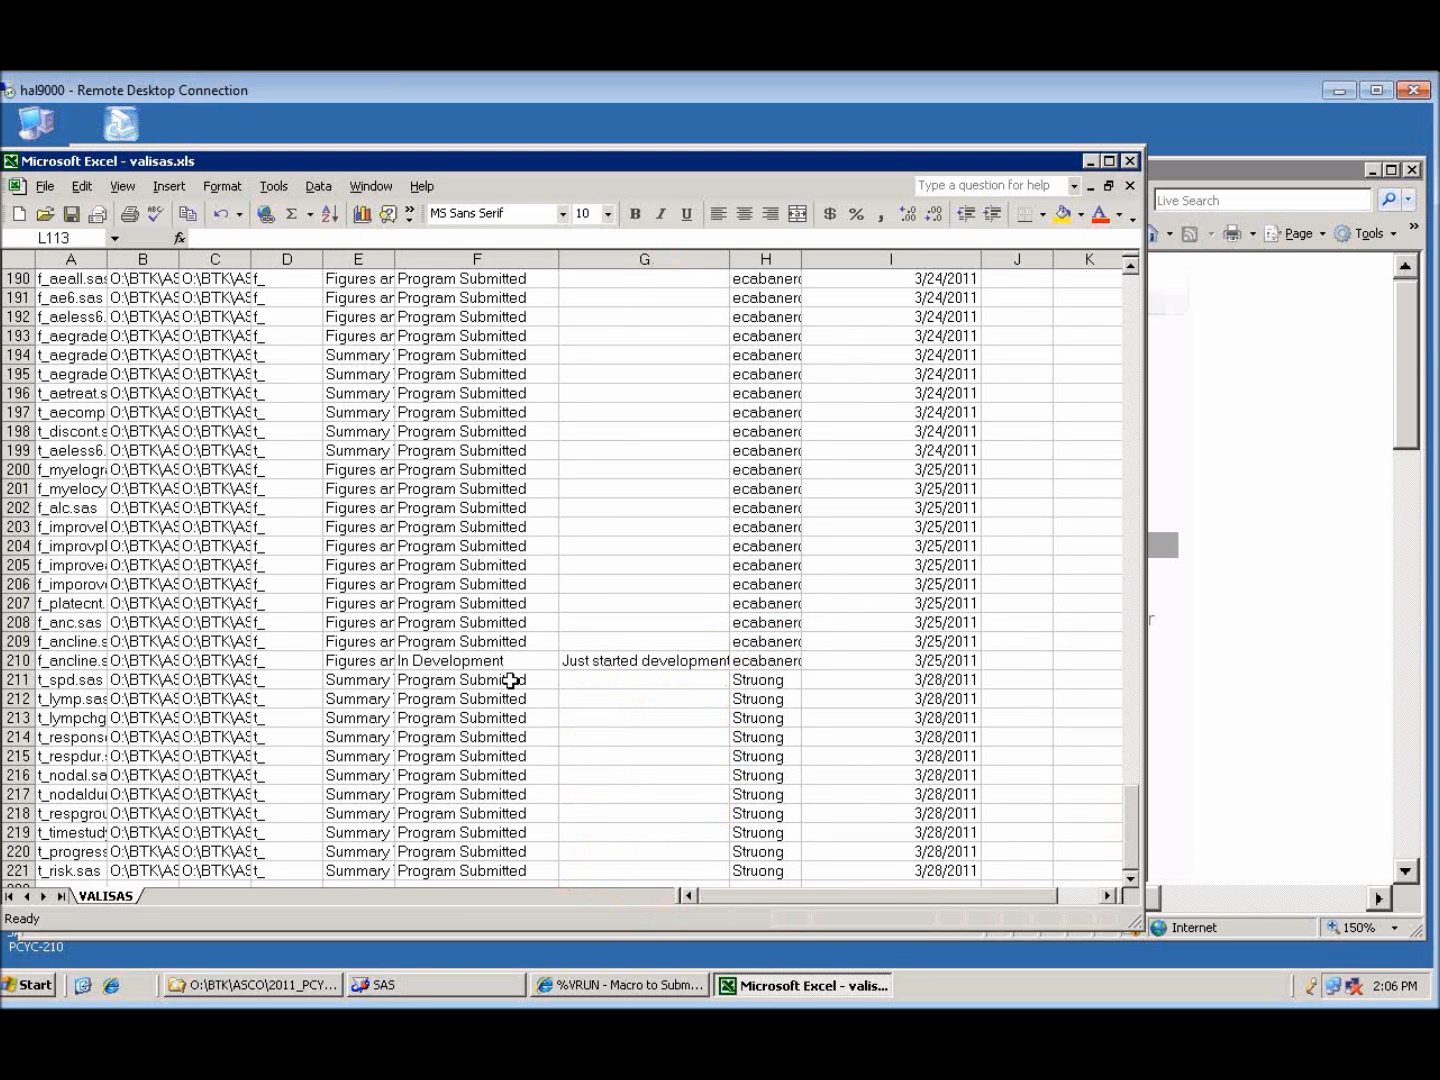
Step: Widen the typelab column E and examine the type and typelab values of the 3/28/2011 records
left_click_drag(390, 263, 517, 276)
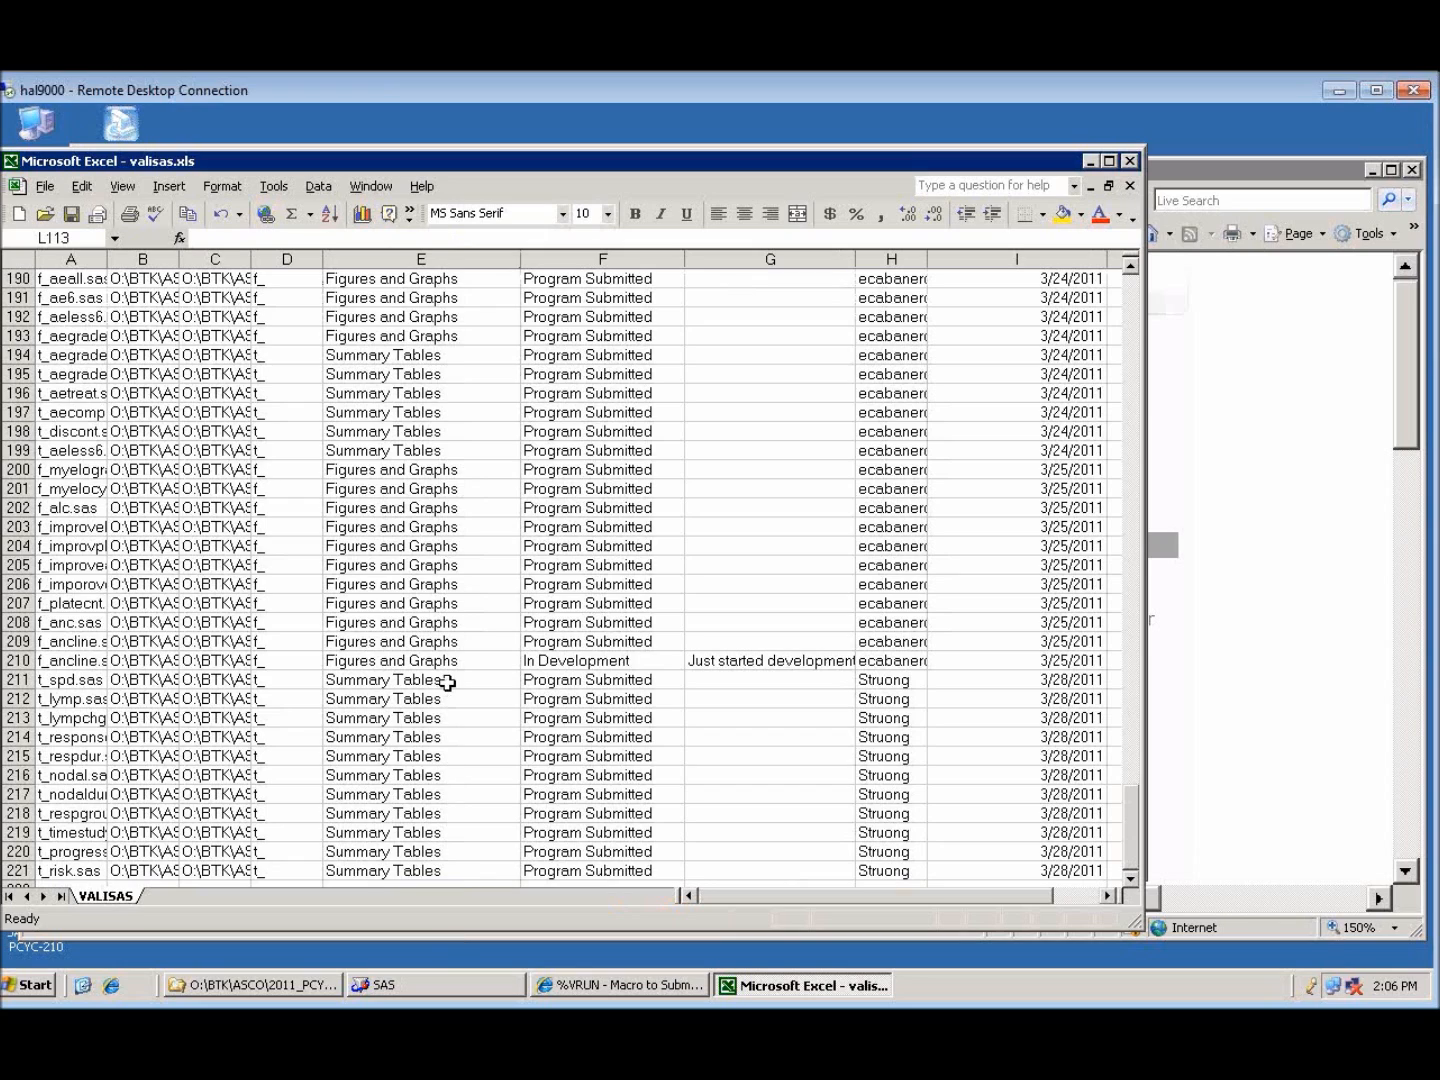
mouse_move(443, 680)
left_mouse_down()
mouse_move(501, 882)
mouse_move(440, 879)
left_mouse_up()
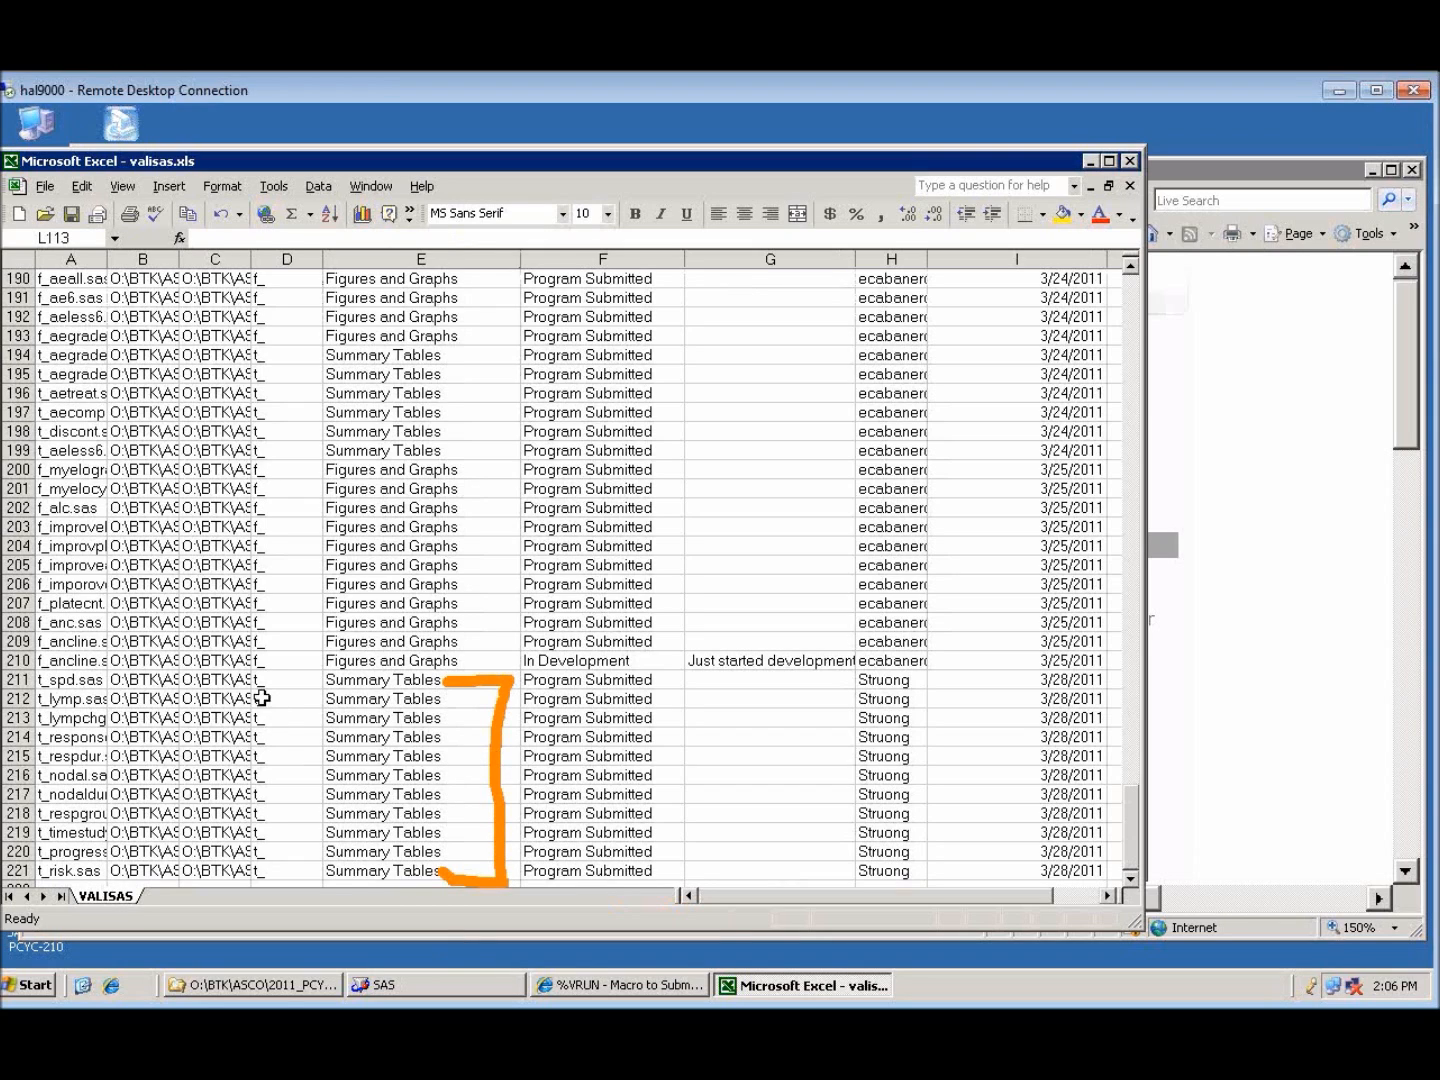
mouse_move(265, 665)
left_mouse_down()
mouse_move(250, 712)
mouse_move(275, 680)
mouse_move(380, 689)
mouse_move(329, 708)
left_mouse_up()
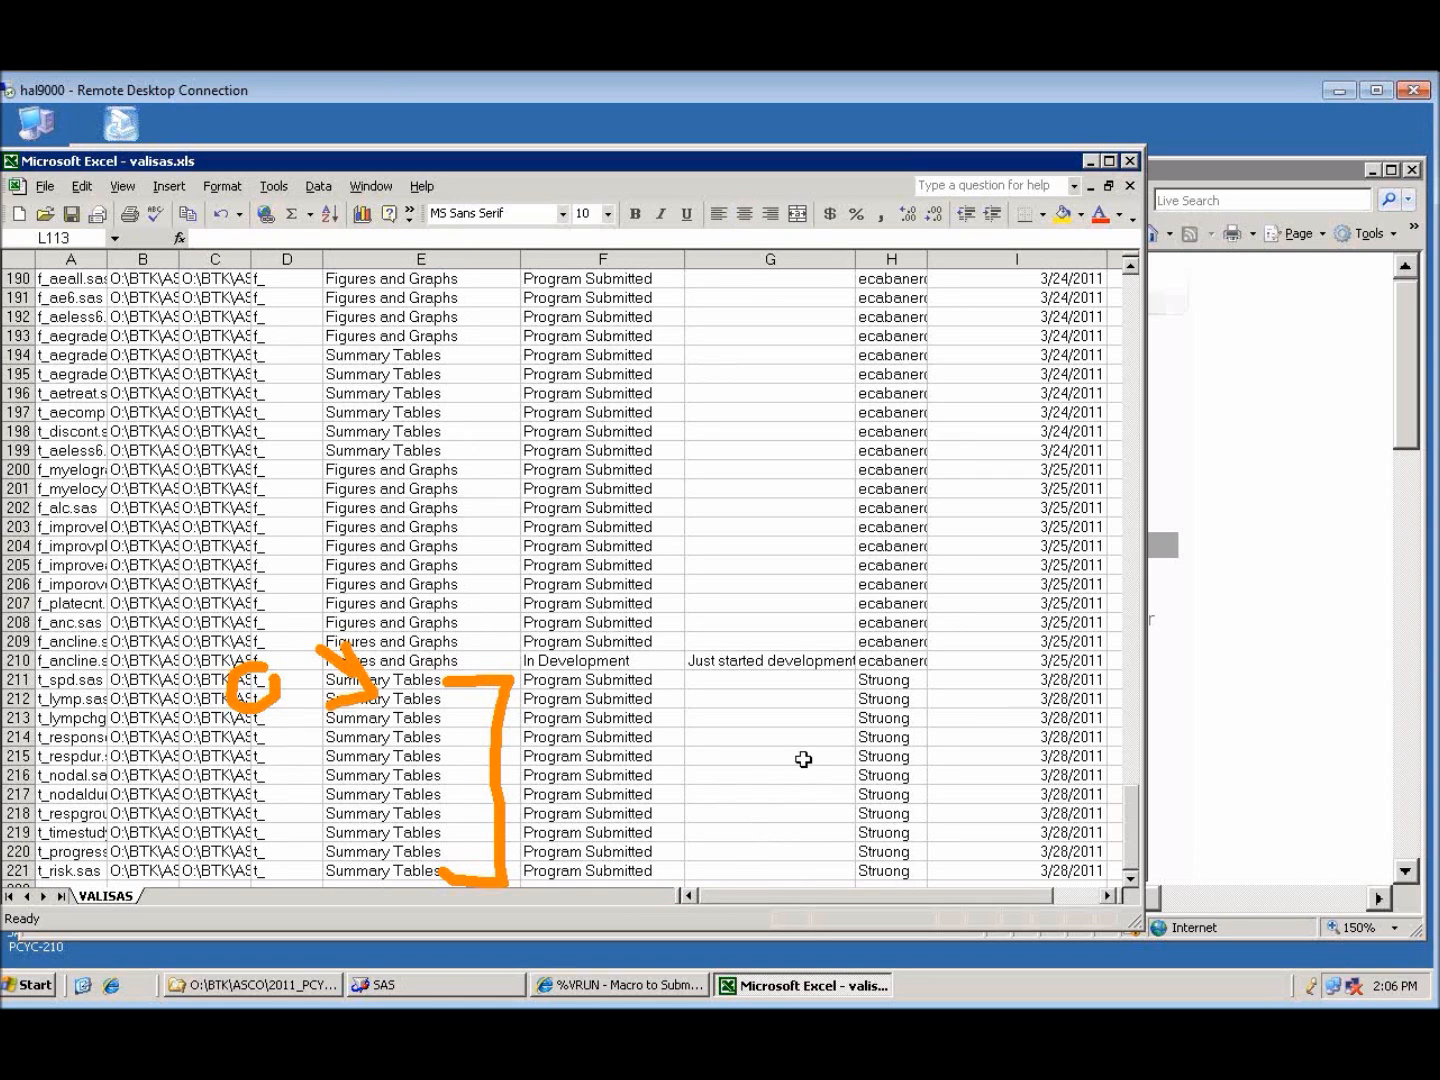
Step: Close valisas.xls without saving the changes and return to the valisas files in the Validation data folder
left_click(1130, 184)
left_click(723, 598)
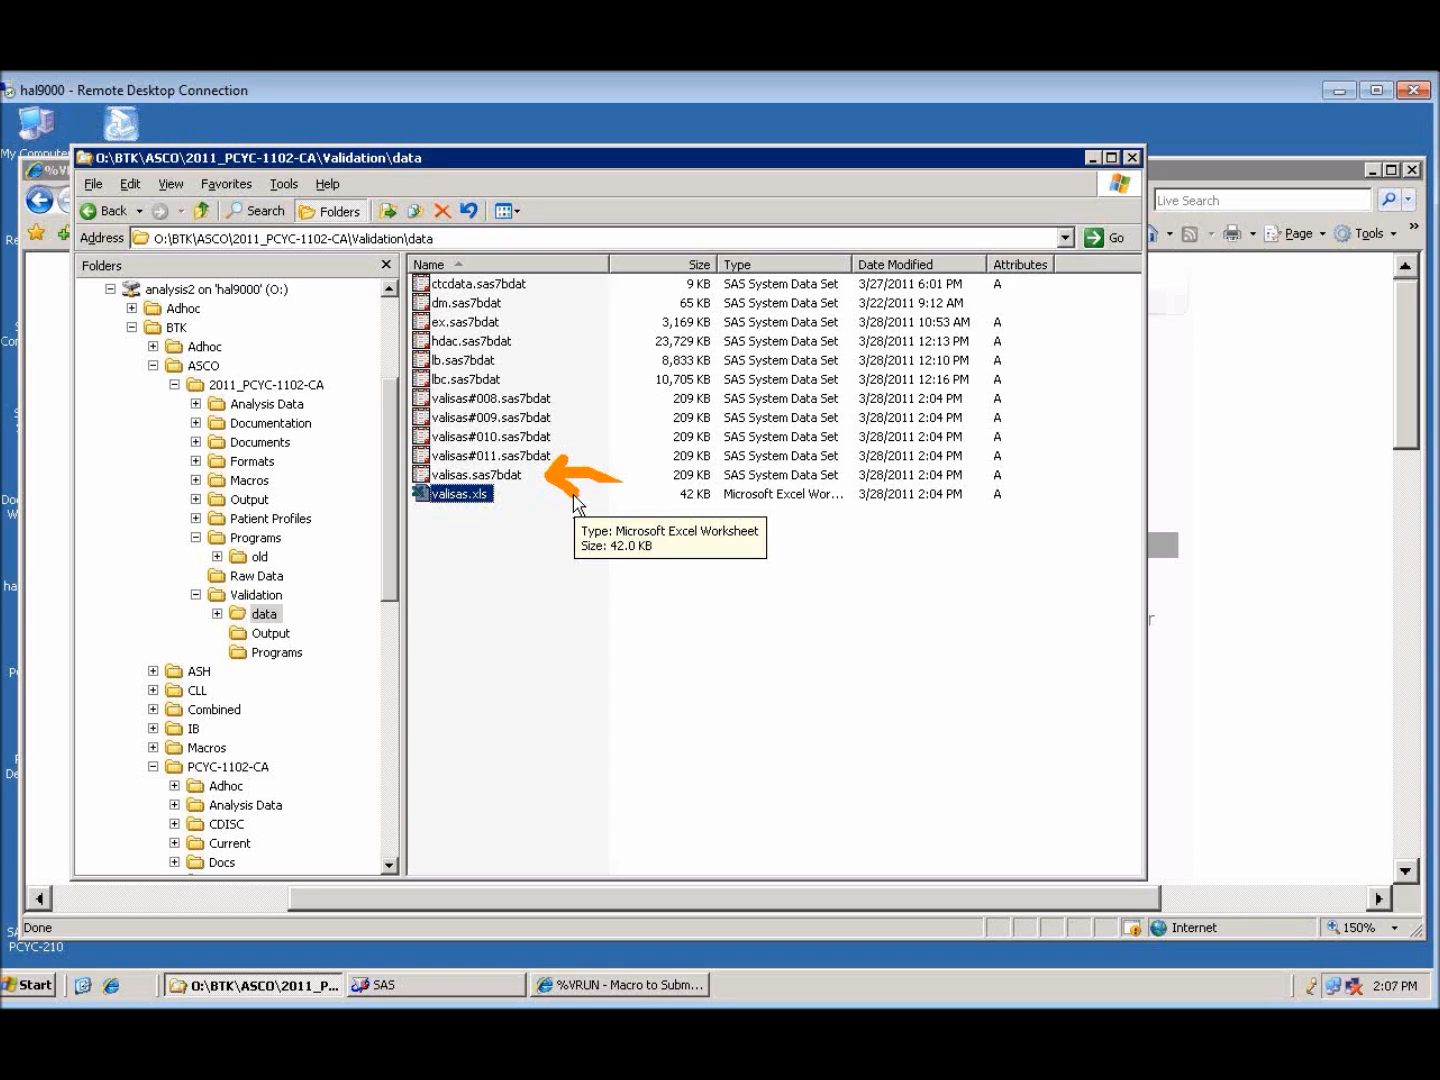
mouse_move(540, 554)
left_mouse_down()
mouse_move(494, 513)
mouse_move(503, 493)
mouse_move(535, 521)
left_mouse_up()
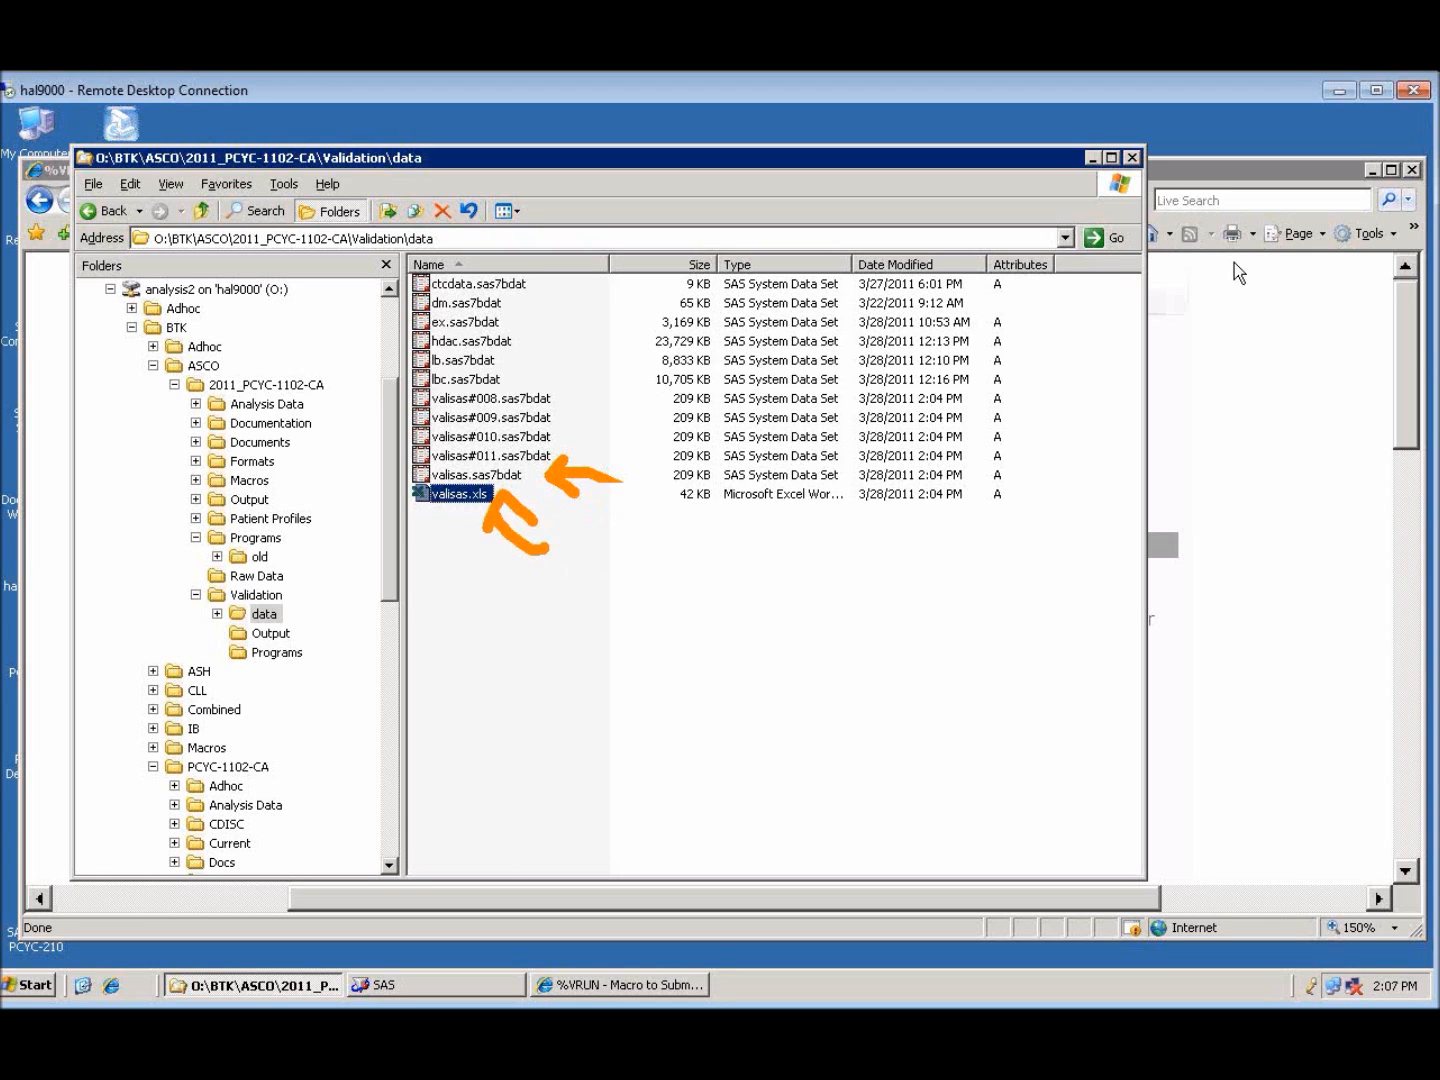
Step: Review the outrep and vrep parameter descriptions on the %VRUN documentation web page
left_click(1093, 158)
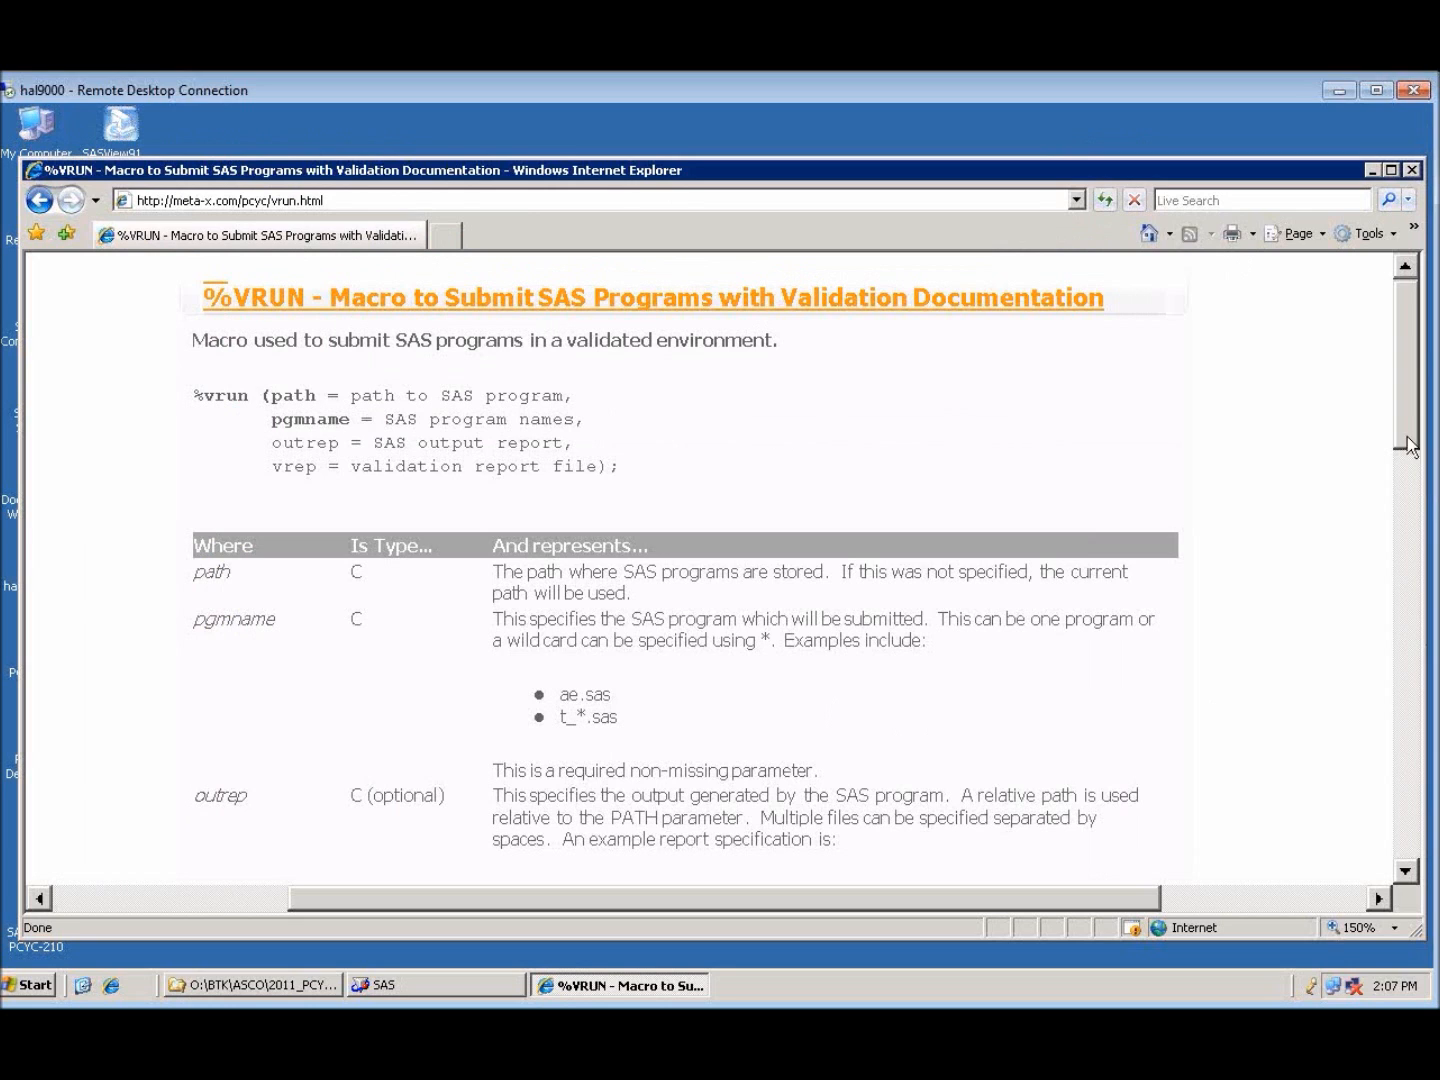
scroll(1409, 489, "down", 4)
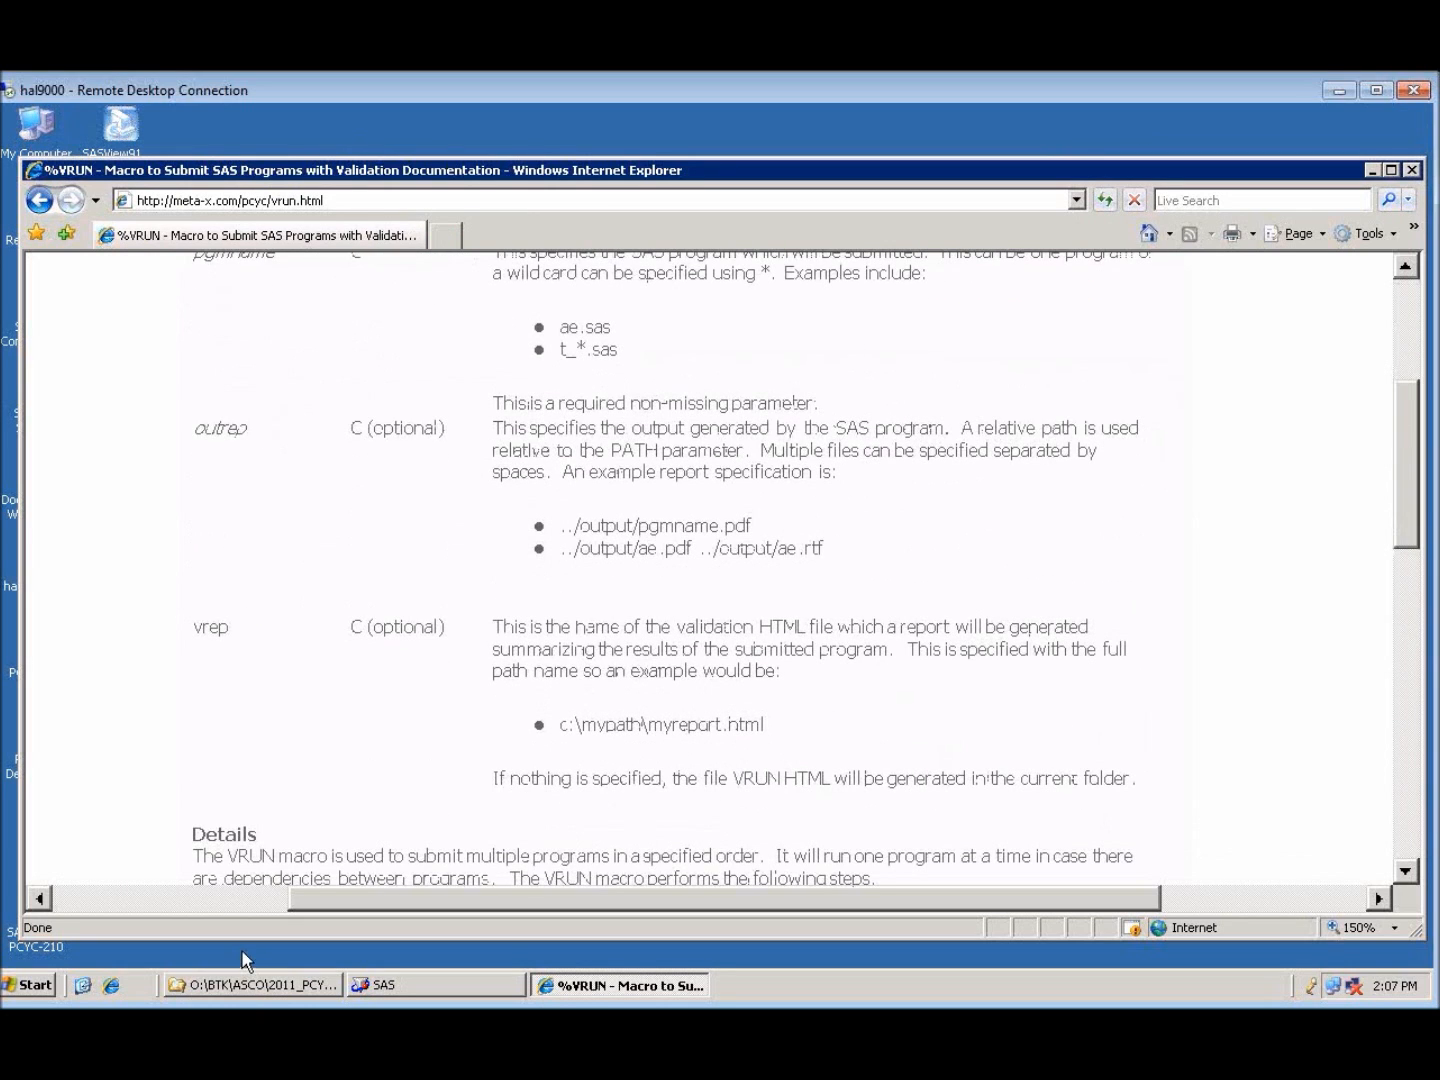
Step: Return to the file explorer, open the 2011_PCYC-1102-CA Programs folder, and examine the t_ table and f_ figure program files
left_click(258, 990)
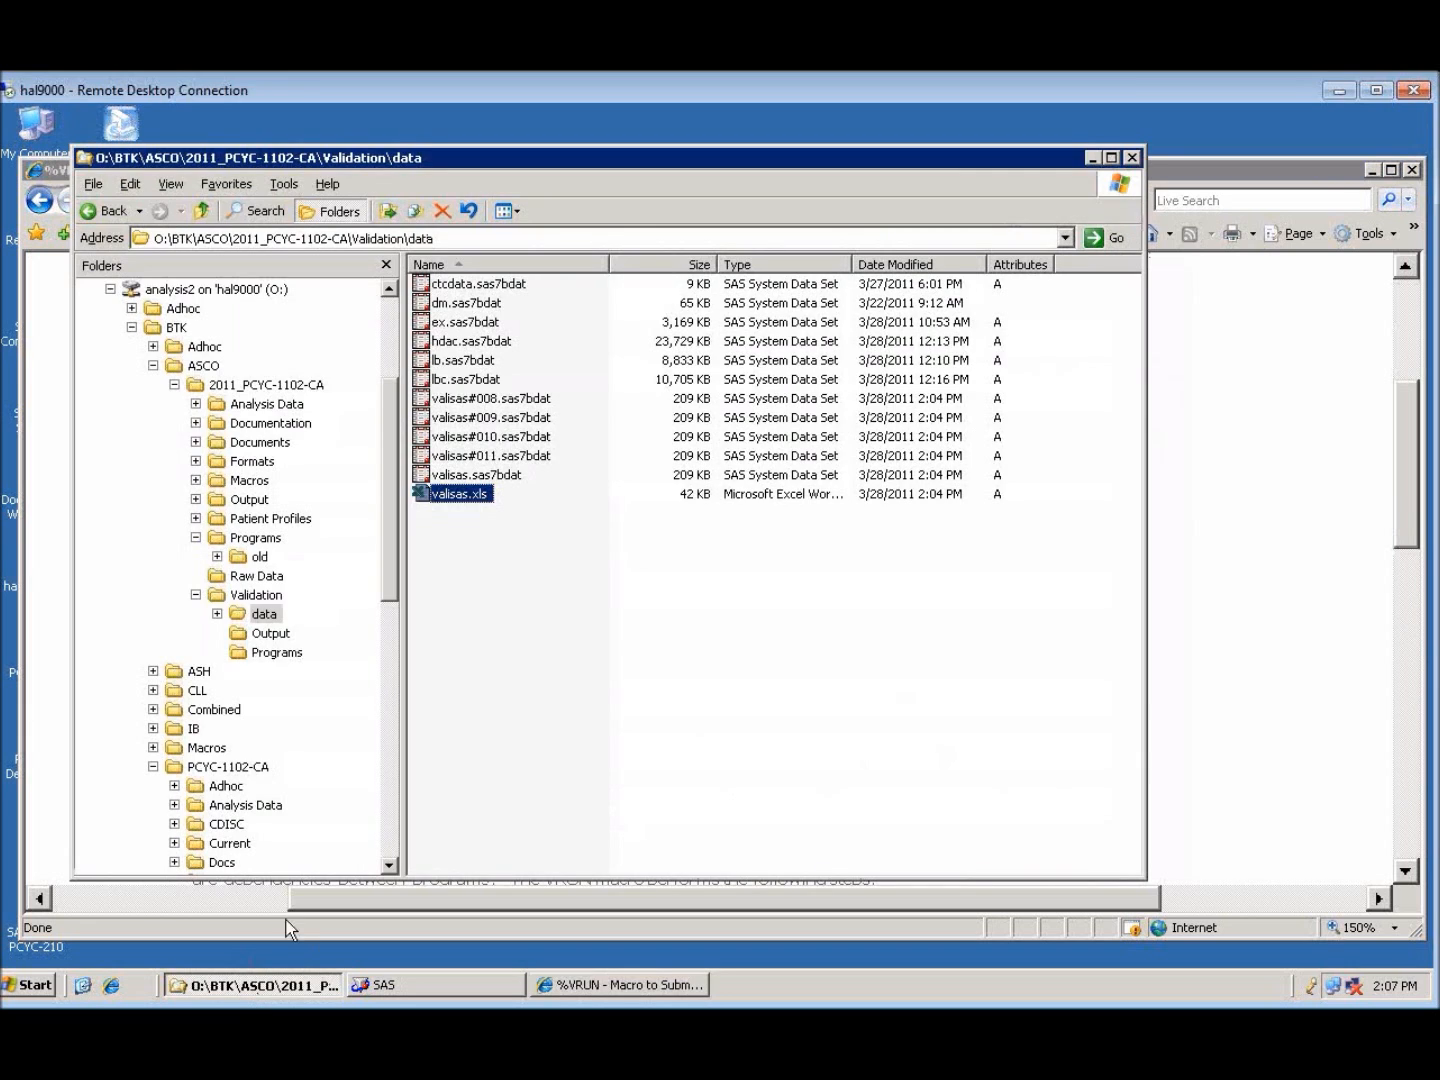
left_click(257, 538)
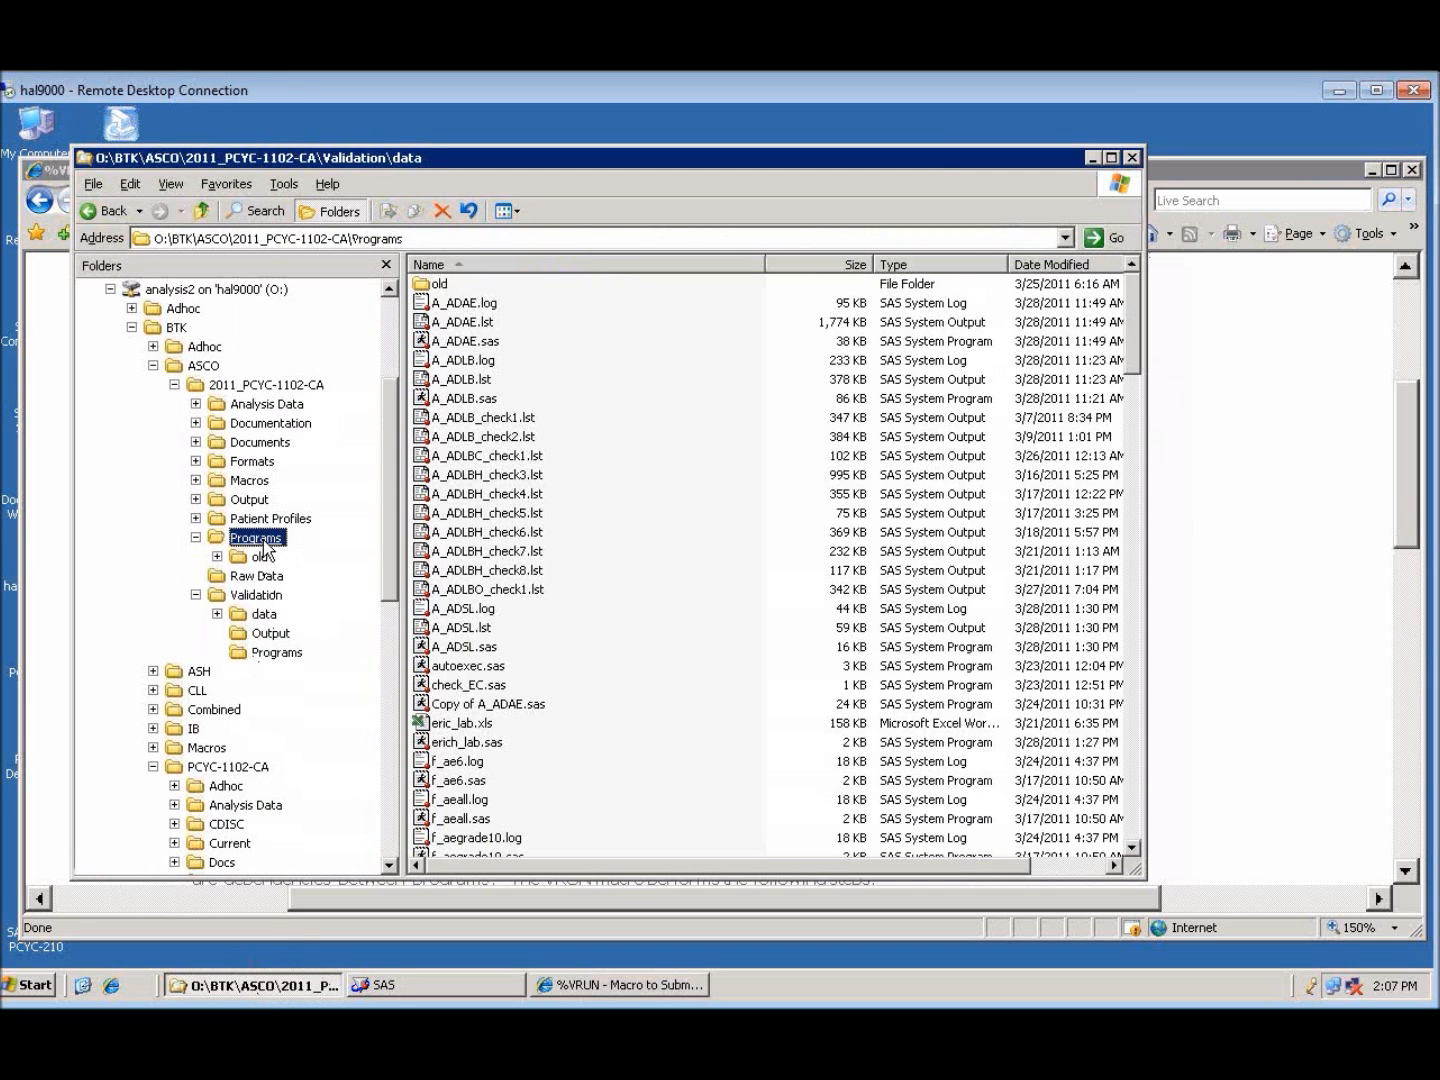
left_click_drag(1135, 364, 1118, 571)
mouse_move(526, 552)
left_mouse_down()
mouse_move(635, 760)
mouse_move(466, 748)
left_mouse_up()
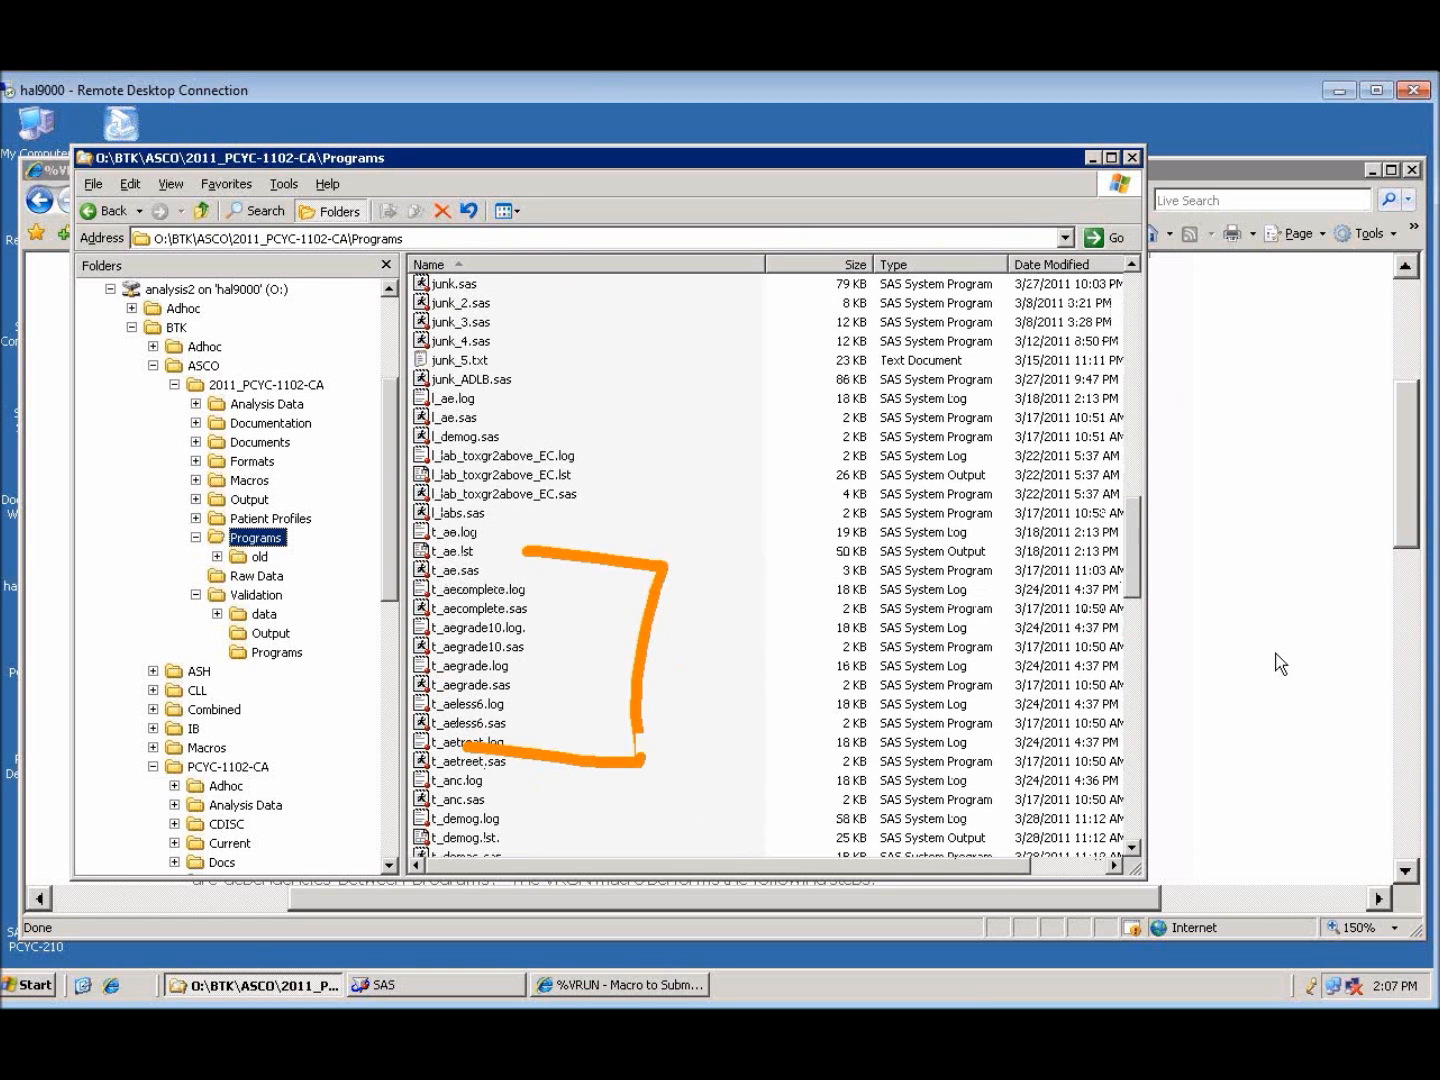
left_click_drag(1138, 522, 1139, 465)
mouse_move(590, 345)
left_mouse_down()
mouse_move(605, 622)
mouse_move(536, 626)
left_mouse_up()
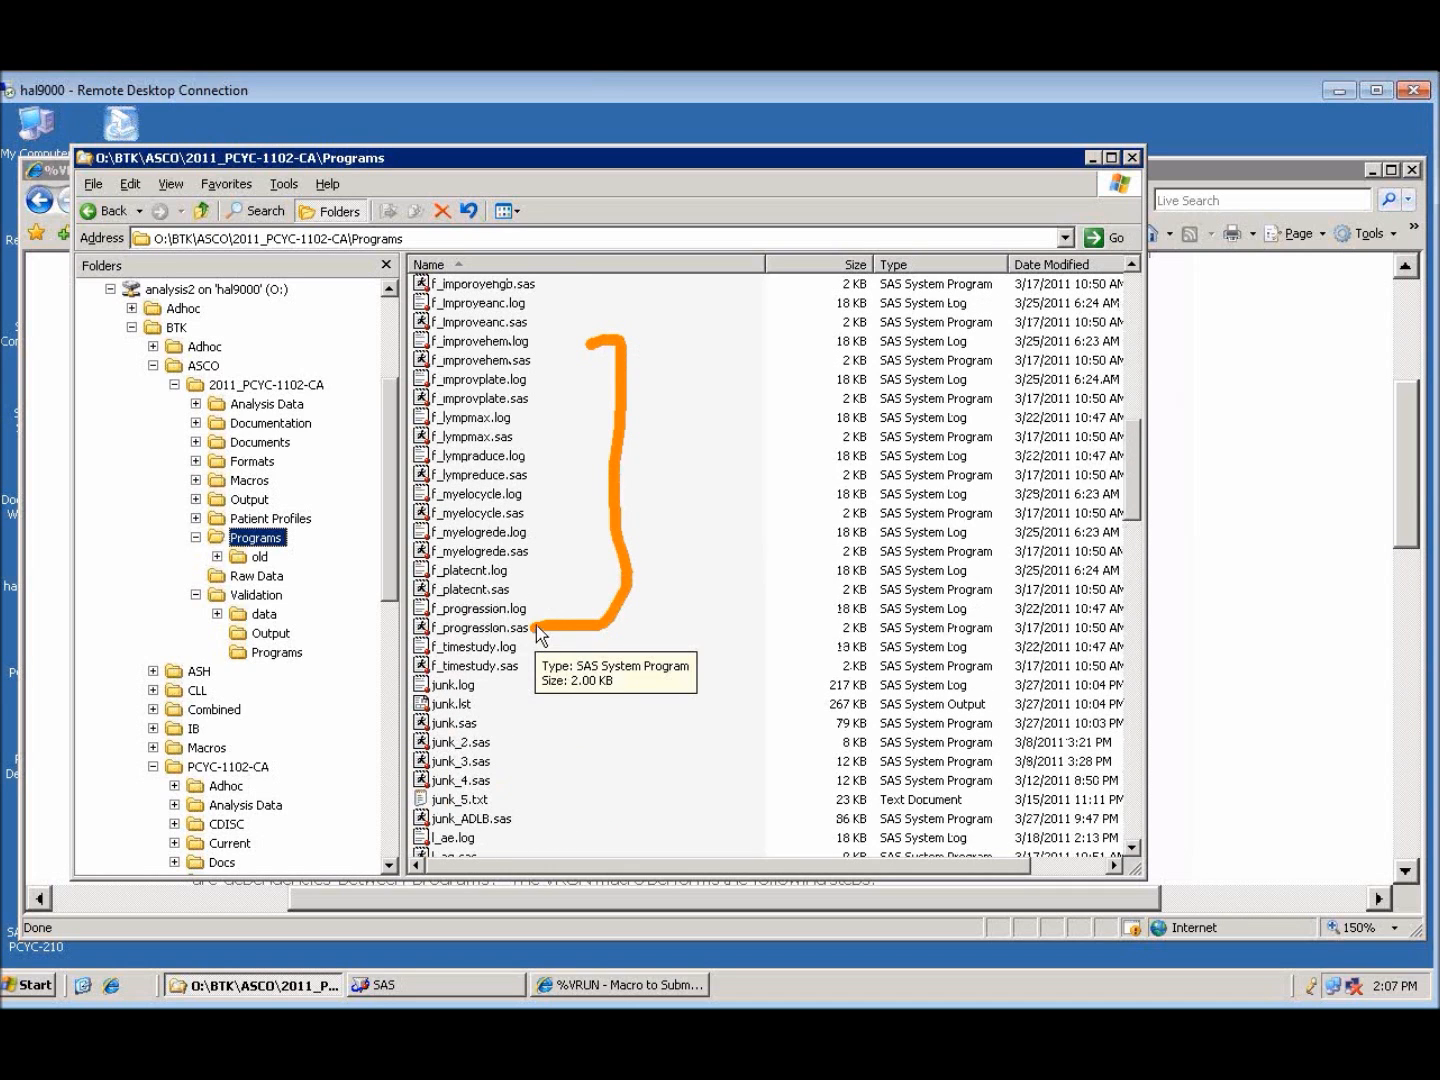